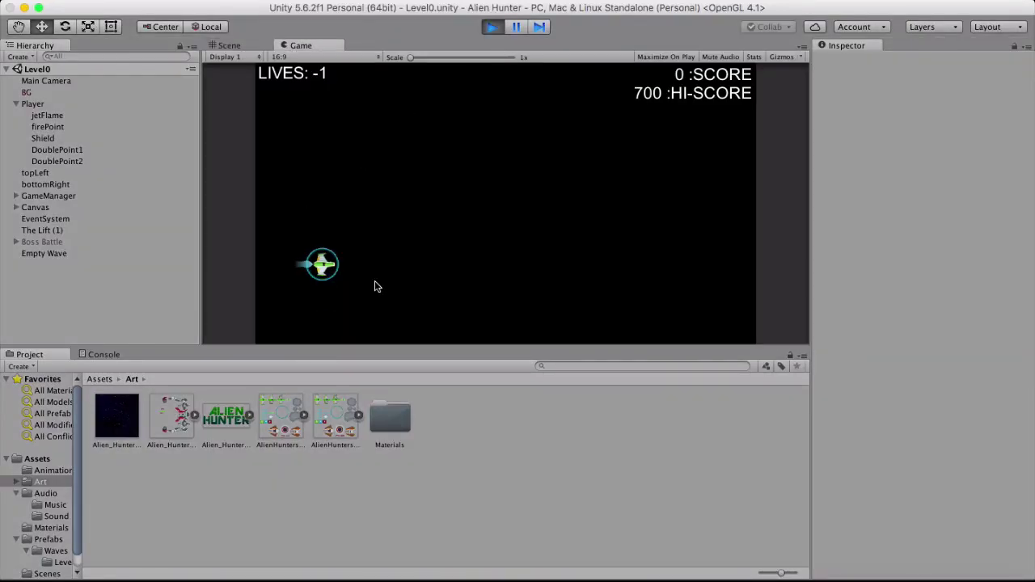
Play-test Level0 by steering the player ship and firing lasers at the alien waves, and stop the game.
{"action": "key", "text": "d"}
{"action": "left_click", "coordinate": [392, 291]}
{"action": "left_click", "coordinate": [430, 287]}
{"action": "key", "text": "s"}
{"action": "left_click", "coordinate": [456, 287]}
{"action": "left_click", "coordinate": [520, 288]}
{"action": "left_click", "coordinate": [538, 291]}
{"action": "left_click", "coordinate": [542, 292]}
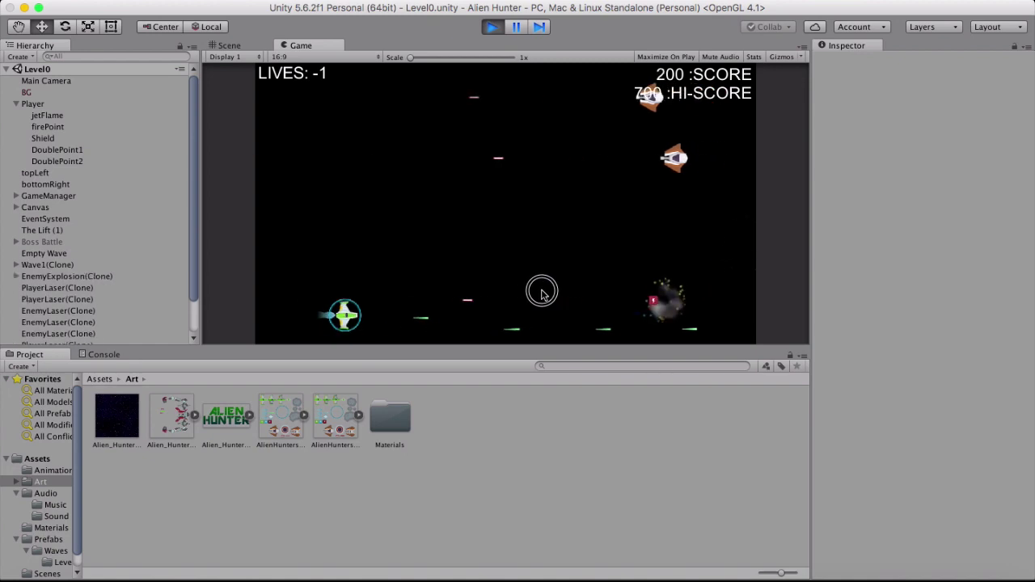
{"action": "key", "text": "s"}
{"action": "left_click", "coordinate": [541, 291]}
{"action": "left_click", "coordinate": [542, 292]}
{"action": "key", "text": "d"}
{"action": "key", "text": "w"}
{"action": "left_click", "coordinate": [544, 288]}
{"action": "left_click", "coordinate": [551, 268]}
{"action": "left_click", "coordinate": [558, 260]}
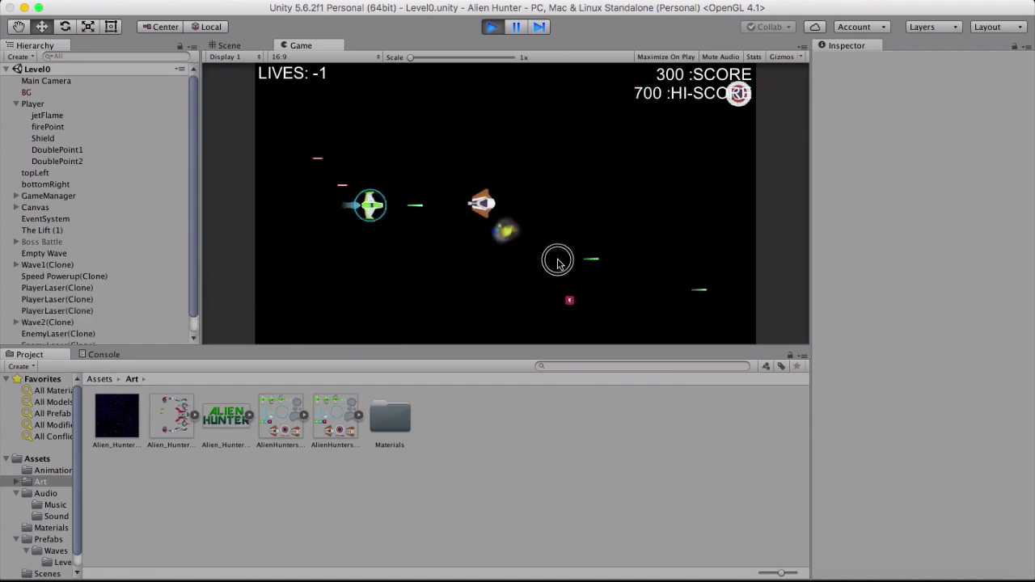
{"action": "key", "text": "s"}
{"action": "left_click", "coordinate": [558, 261]}
{"action": "left_click", "coordinate": [558, 262]}
{"action": "left_click", "coordinate": [494, 28]}
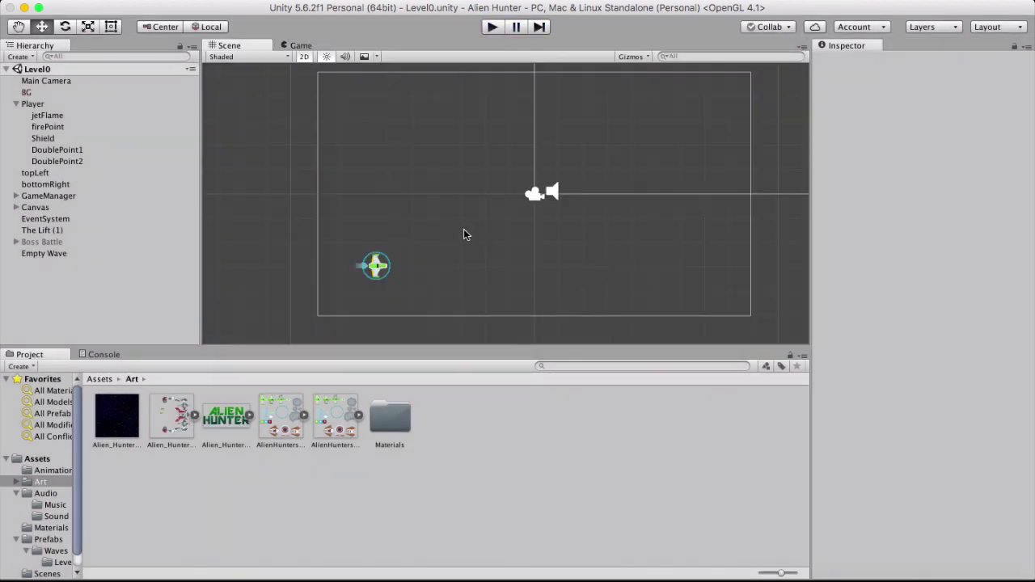
Switch to Finder, examine TrollFace.png in the Sem 2 folder as a full-size preview, and return to Unity.
{"action": "left_click", "coordinate": [37, 576]}
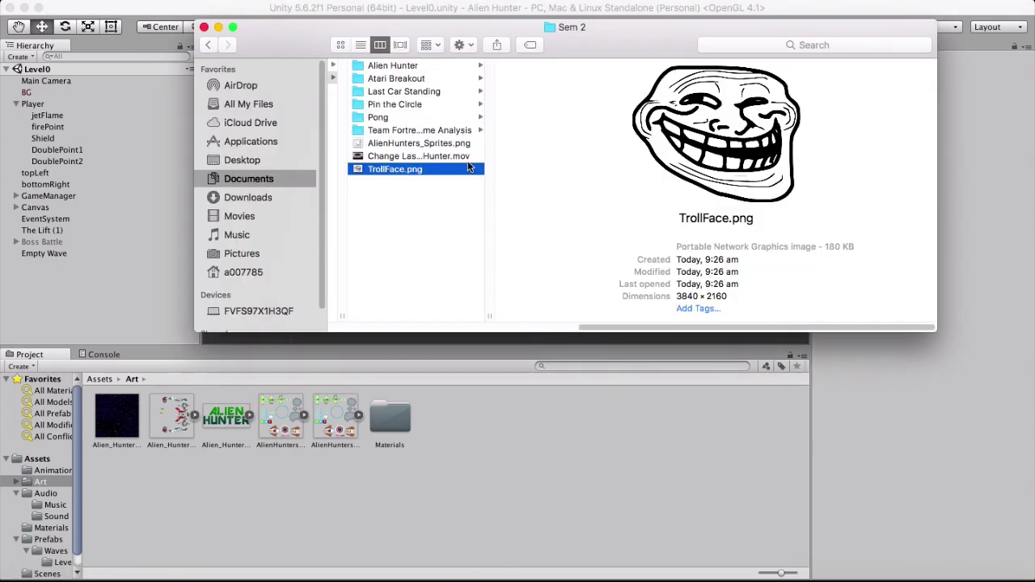
{"action": "key", "text": "space"}
{"action": "key", "text": "space"}
{"action": "left_click_drag", "start_coordinate": [263, 54], "coordinate": [274, 86]}
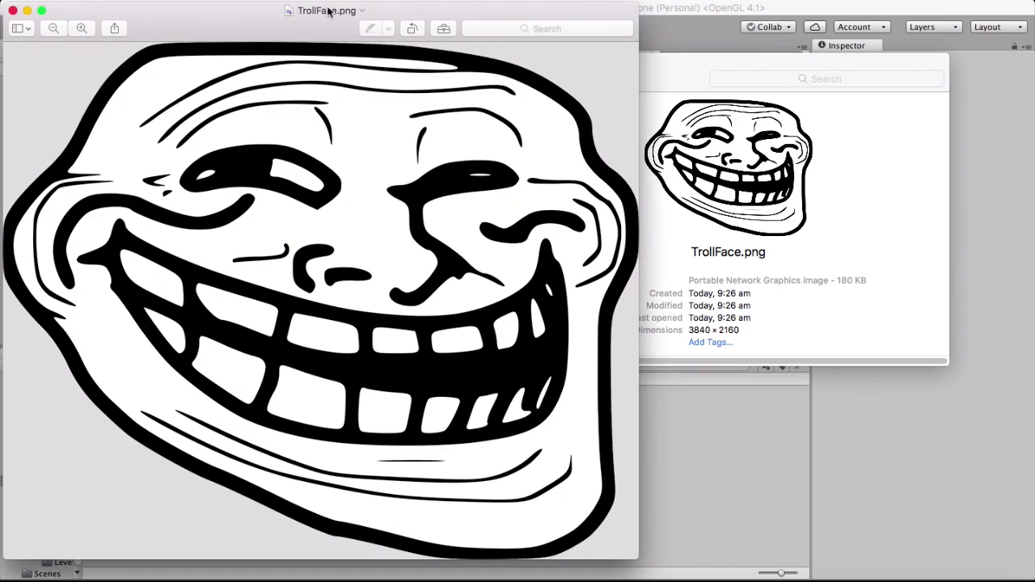
{"action": "left_click_drag", "start_coordinate": [329, 11], "coordinate": [474, 7]}
{"action": "left_click_drag", "start_coordinate": [173, 66], "coordinate": [219, 101]}
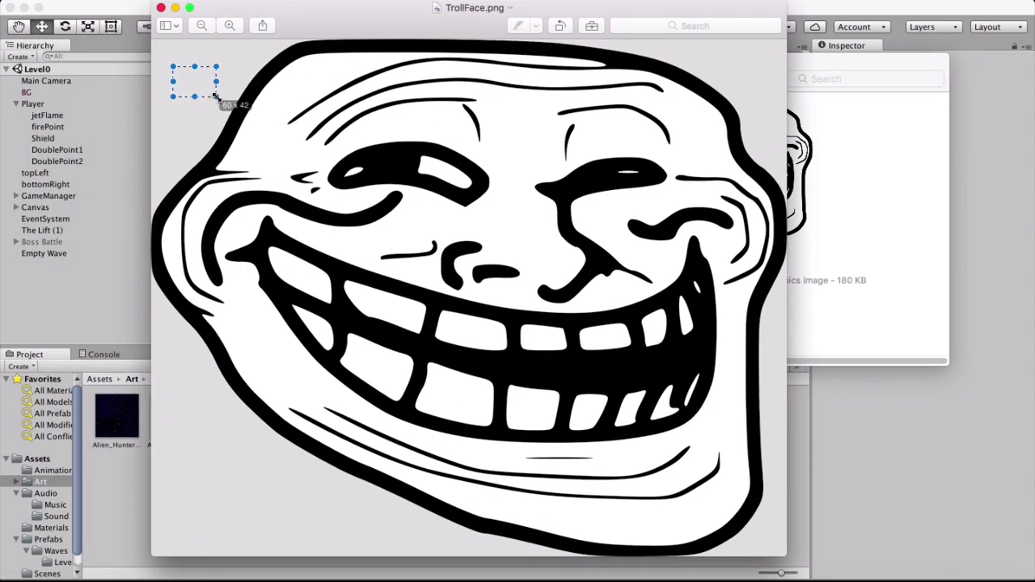
{"action": "left_click", "coordinate": [283, 122]}
{"action": "left_click", "coordinate": [55, 325]}
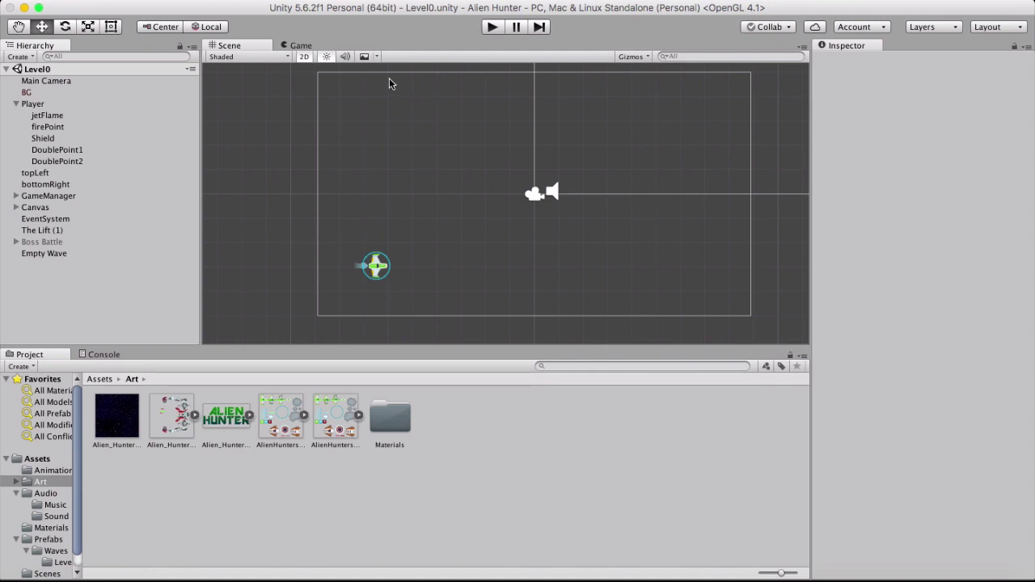
Play-test Level0 again, moving and shooting until the player's ship is destroyed, and quit to the main menu.
{"action": "scroll", "coordinate": [403, 148], "scroll_direction": "down", "scroll_amount": 5}
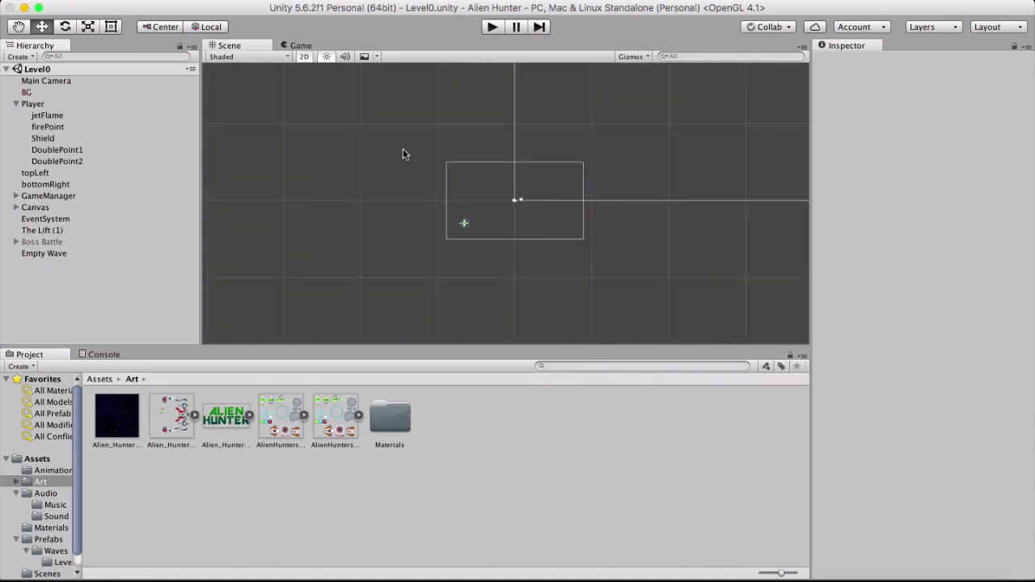
{"action": "scroll", "coordinate": [403, 148], "scroll_direction": "up", "scroll_amount": 5}
{"action": "left_click", "coordinate": [495, 28]}
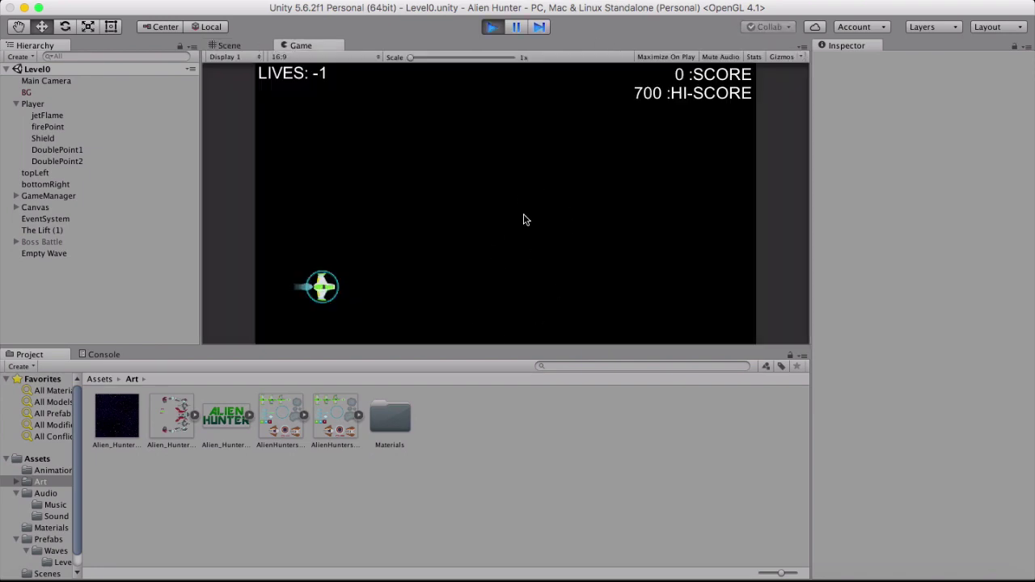
{"action": "key", "text": "w"}
{"action": "left_click", "coordinate": [490, 246]}
{"action": "key", "text": "a"}
{"action": "mouse_move", "coordinate": [491, 246]}
{"action": "left_mouse_down"}
{"action": "mouse_move", "coordinate": [612, 152]}
{"action": "mouse_move", "coordinate": [606, 268]}
{"action": "left_mouse_up"}
{"action": "key", "text": "w"}
{"action": "key", "text": "w"}
{"action": "key", "text": "s"}
{"action": "key", "text": "a"}
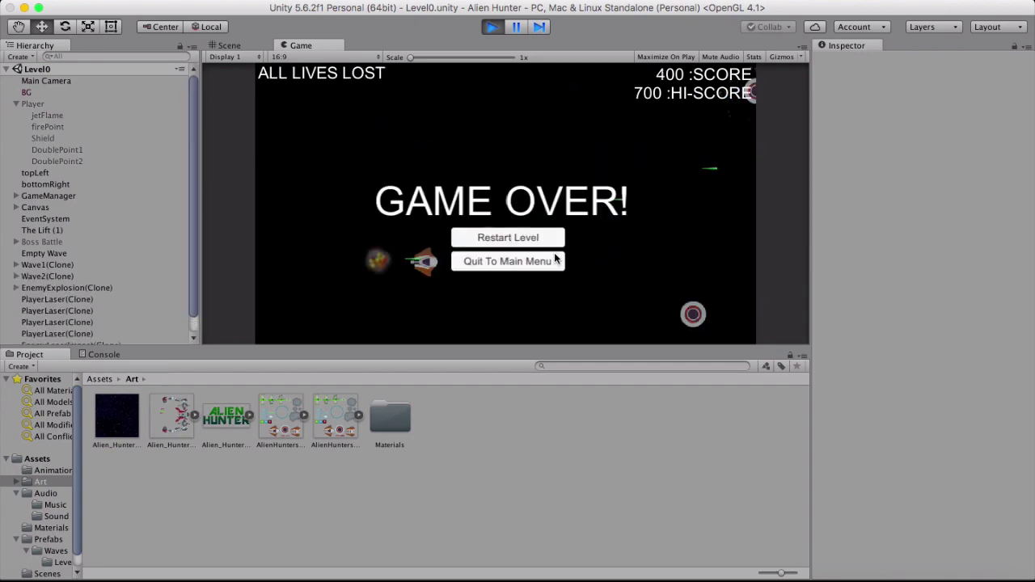
{"action": "left_click", "coordinate": [557, 261]}
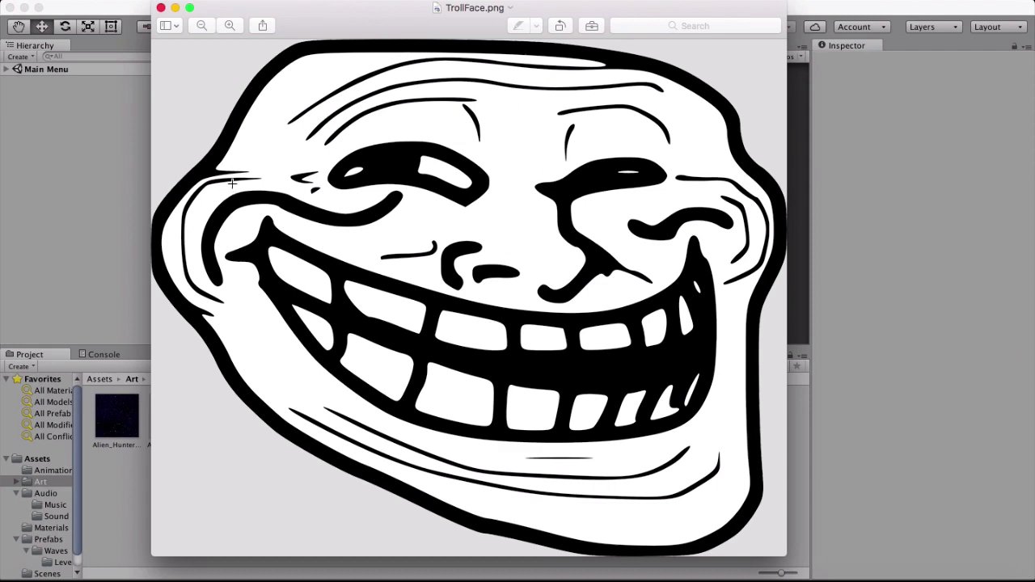
Leave the image preview and copy TrollFace.png from the Sem 2 folder in Finder.
{"action": "left_click_drag", "start_coordinate": [278, 5], "coordinate": [341, 1]}
{"action": "left_click", "coordinate": [276, 8]}
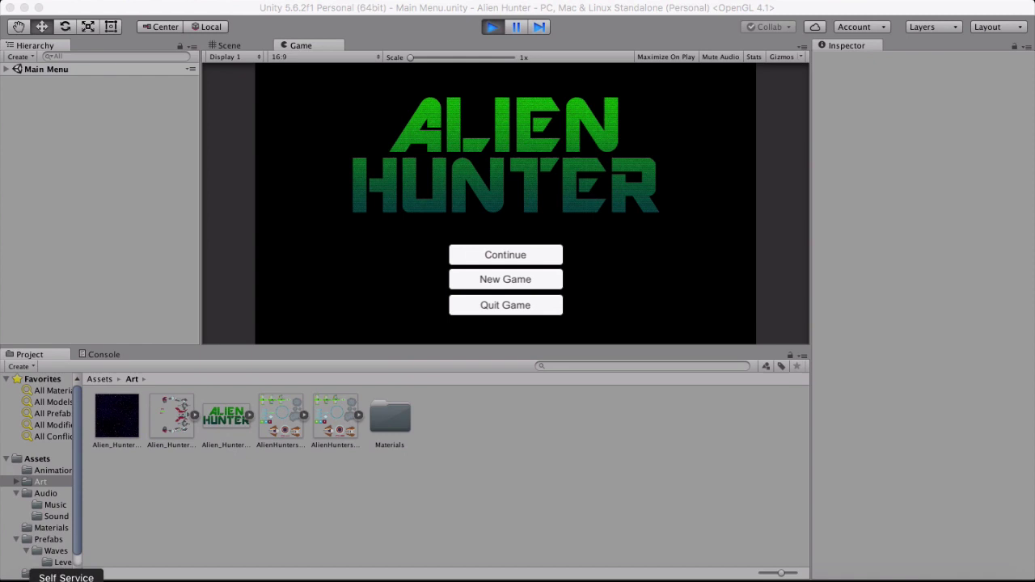
{"action": "left_click", "coordinate": [39, 580]}
{"action": "right_click", "coordinate": [450, 203]}
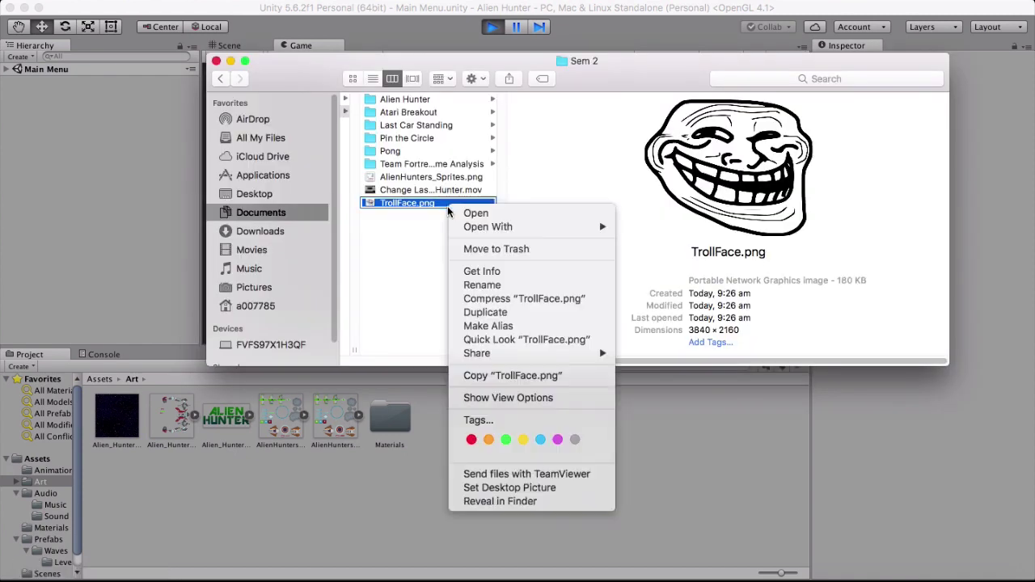
{"action": "left_click", "coordinate": [495, 376]}
Paste TrollFace.png into the Assets/Art folder of the Alien Hunter project and return to Unity.
{"action": "left_click", "coordinate": [413, 102]}
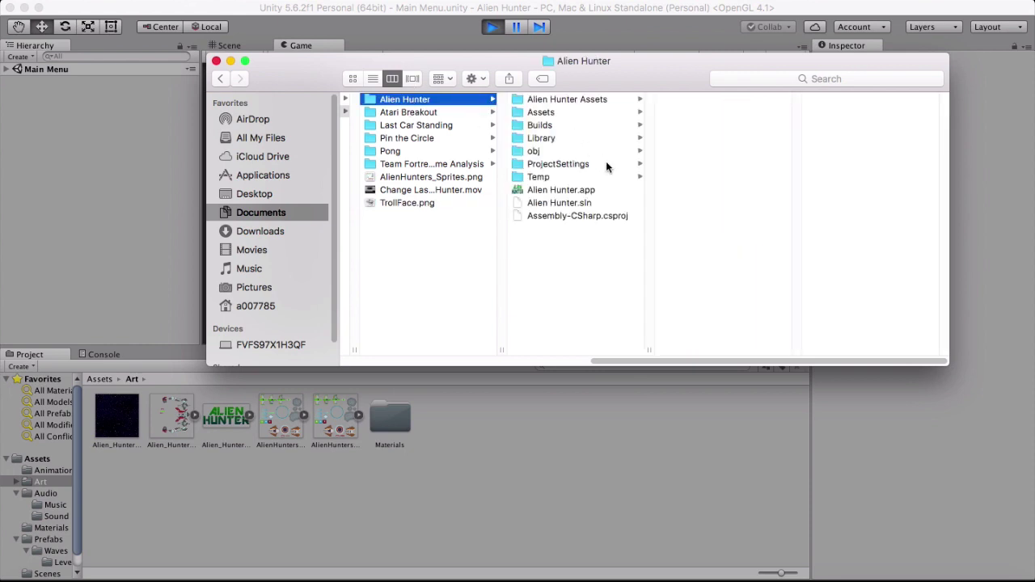
{"action": "left_click", "coordinate": [544, 113]}
{"action": "left_click", "coordinate": [683, 112]}
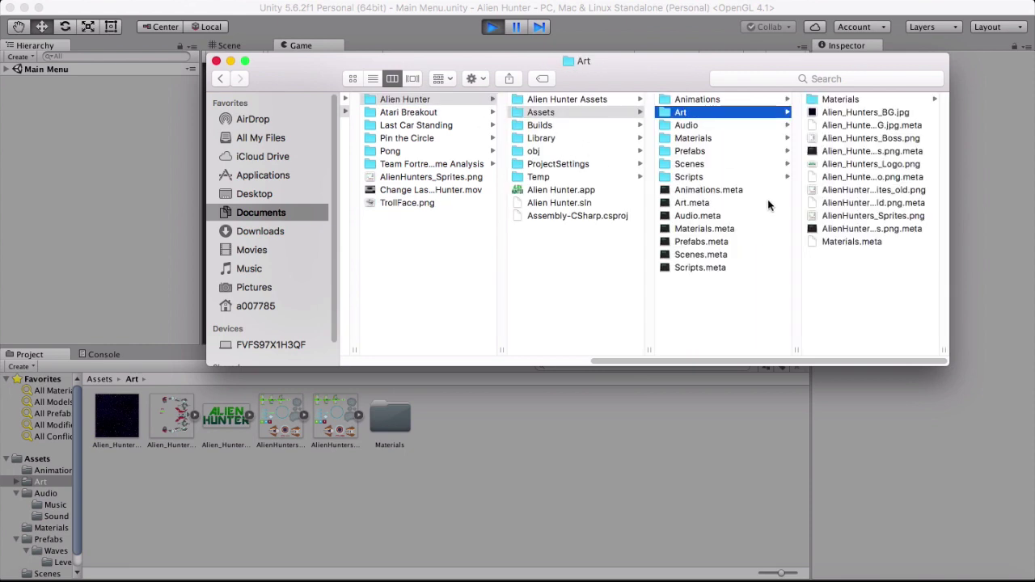
{"action": "right_click", "coordinate": [862, 261]}
{"action": "left_click", "coordinate": [893, 316]}
{"action": "left_click", "coordinate": [856, 254]}
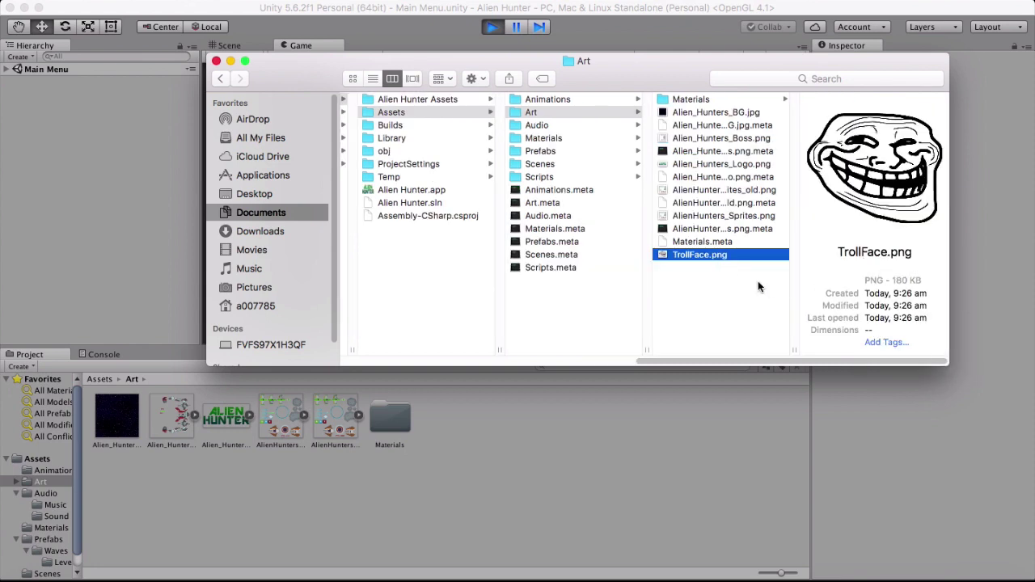
{"action": "left_click", "coordinate": [752, 296]}
{"action": "left_click", "coordinate": [94, 260]}
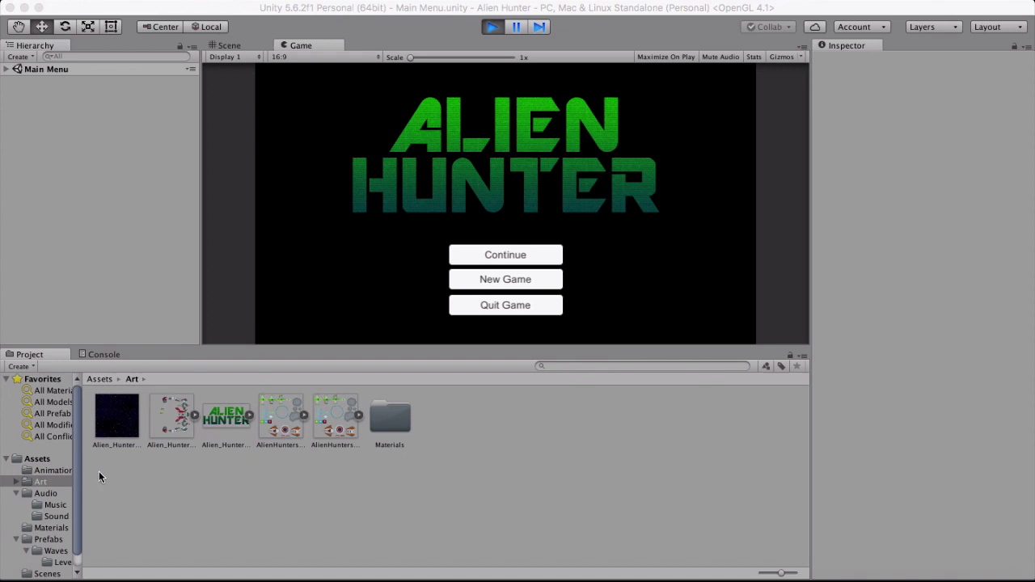
Select the imported TrollFace texture and set its Sprite Mode to Single.
{"action": "left_click", "coordinate": [443, 417]}
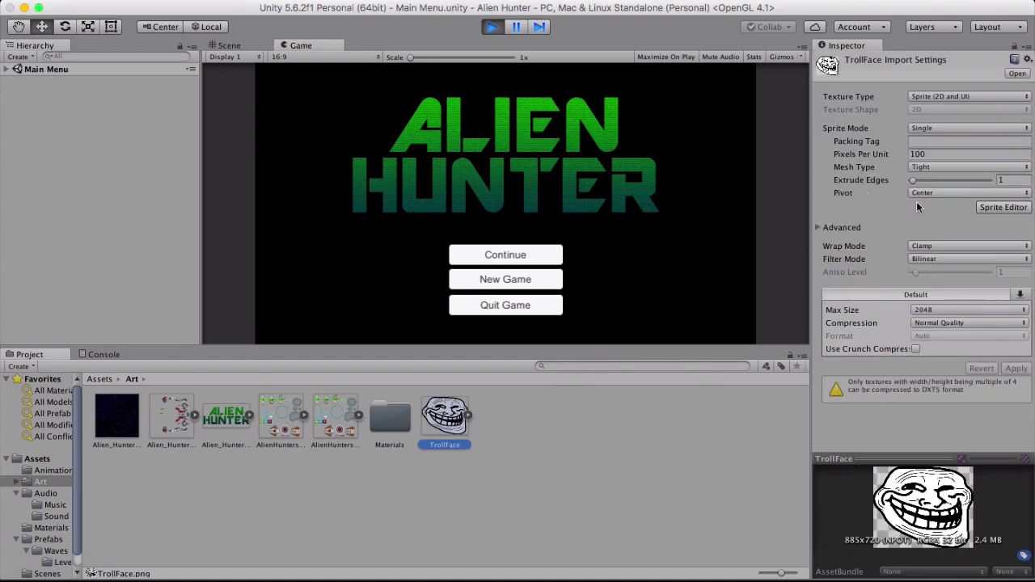
{"action": "left_click", "coordinate": [918, 128]}
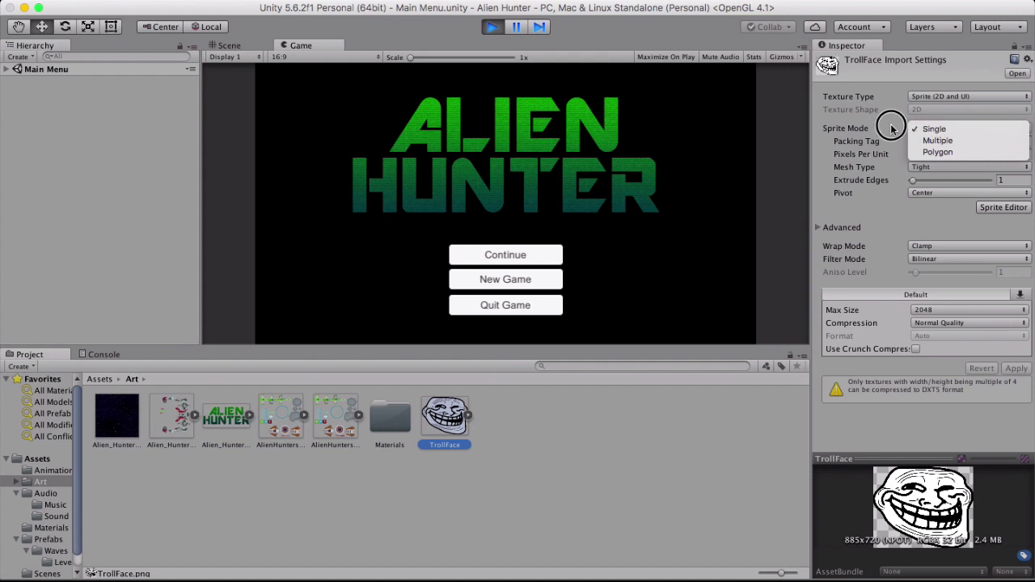
{"action": "left_click", "coordinate": [927, 131]}
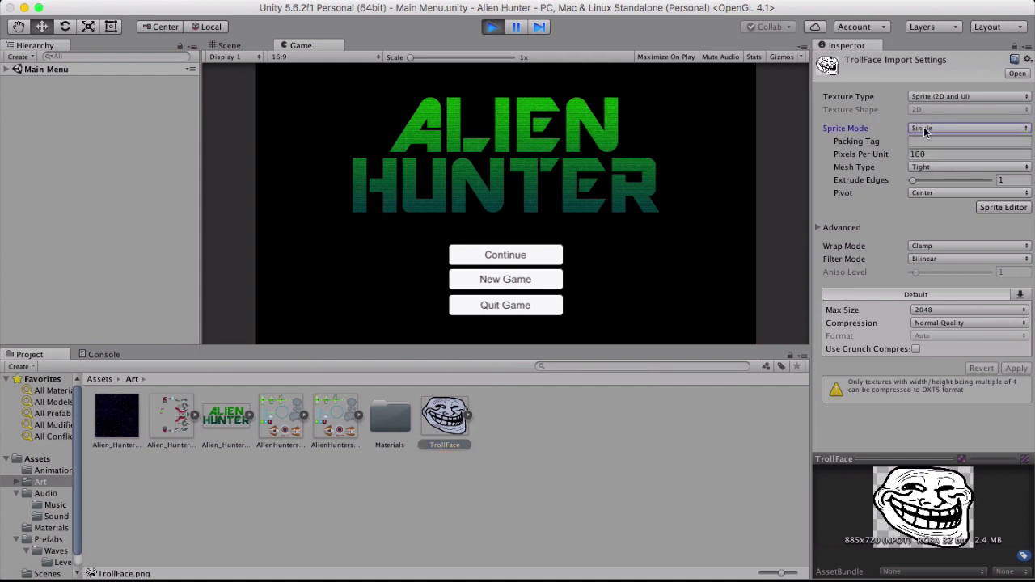
{"action": "left_click", "coordinate": [926, 131]}
{"action": "left_click", "coordinate": [922, 130]}
Set the TrollFace texture's Max Size to 1024 and Compression to None, and apply the import settings.
{"action": "left_click", "coordinate": [935, 312]}
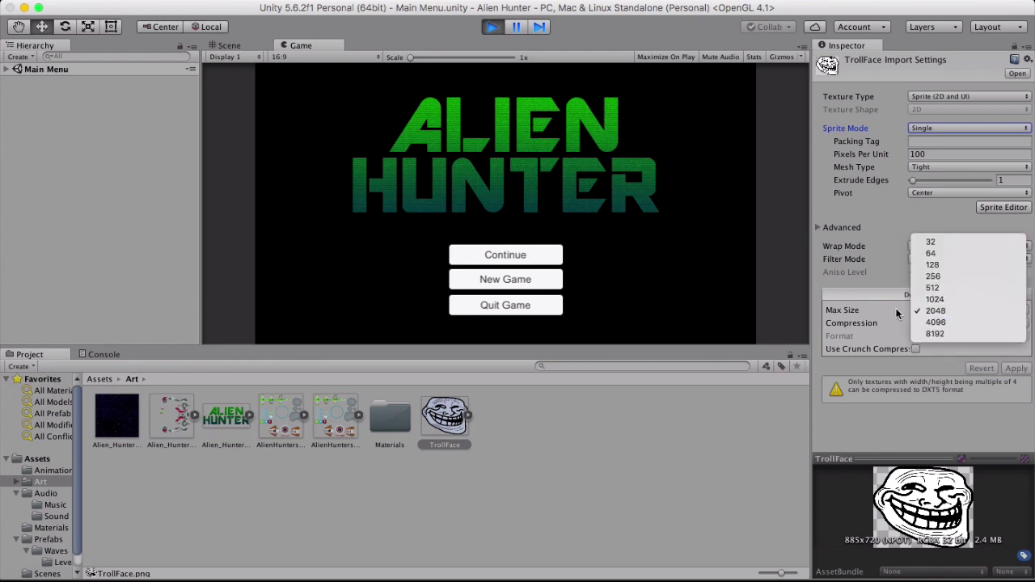
{"action": "left_click", "coordinate": [941, 300]}
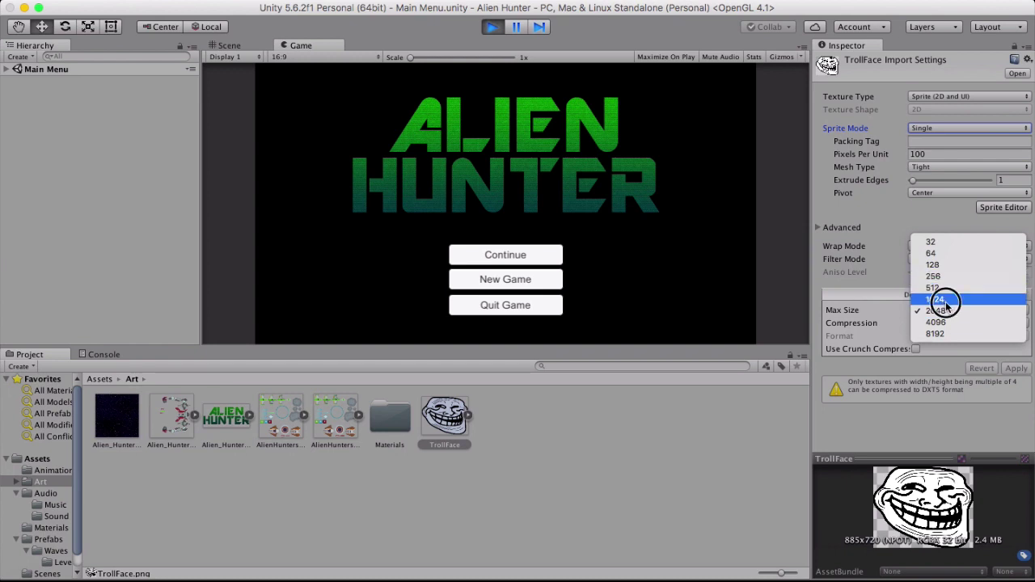
{"action": "left_click", "coordinate": [935, 323]}
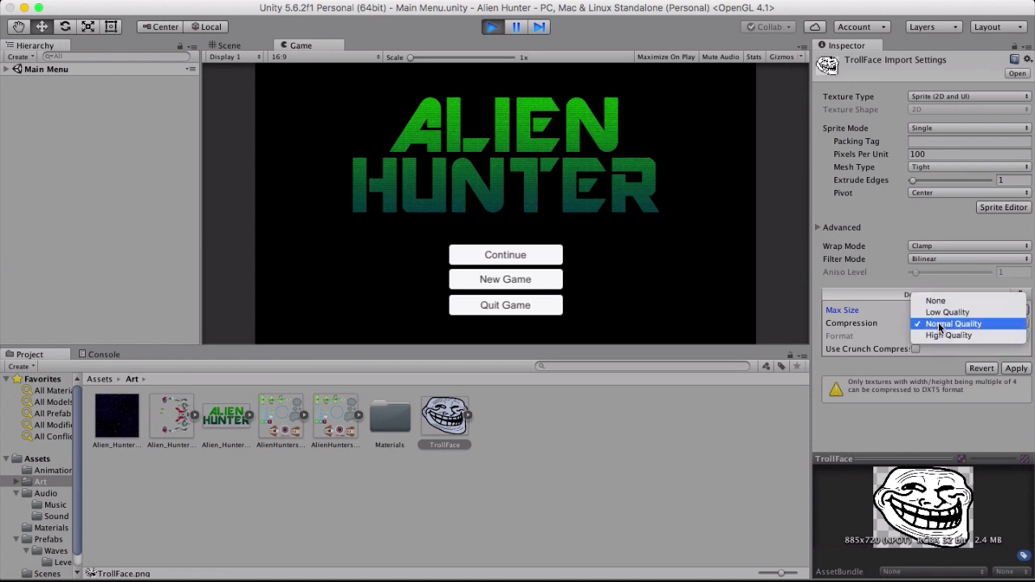
{"action": "left_click", "coordinate": [951, 300]}
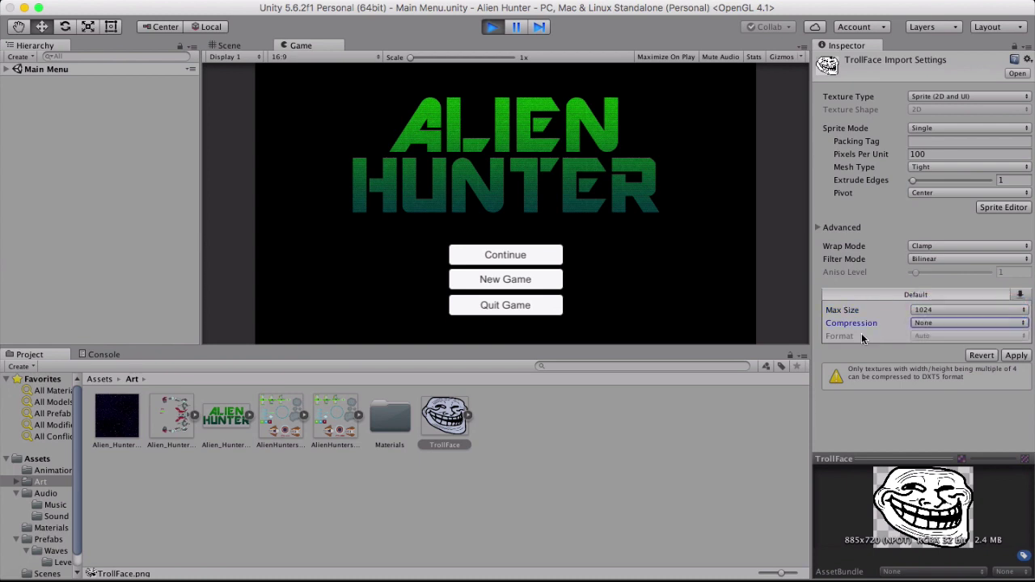
{"action": "left_click", "coordinate": [1017, 356]}
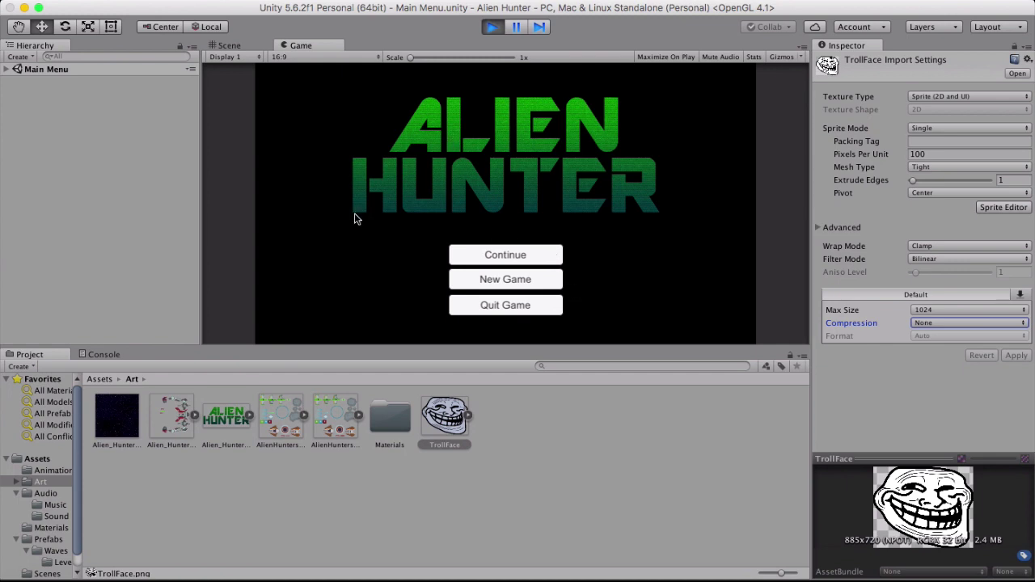
Leave play mode, place the TrollFace sprite in the Level0 scene, and set its X and Y scale to 0.2.
{"action": "left_click", "coordinate": [492, 28]}
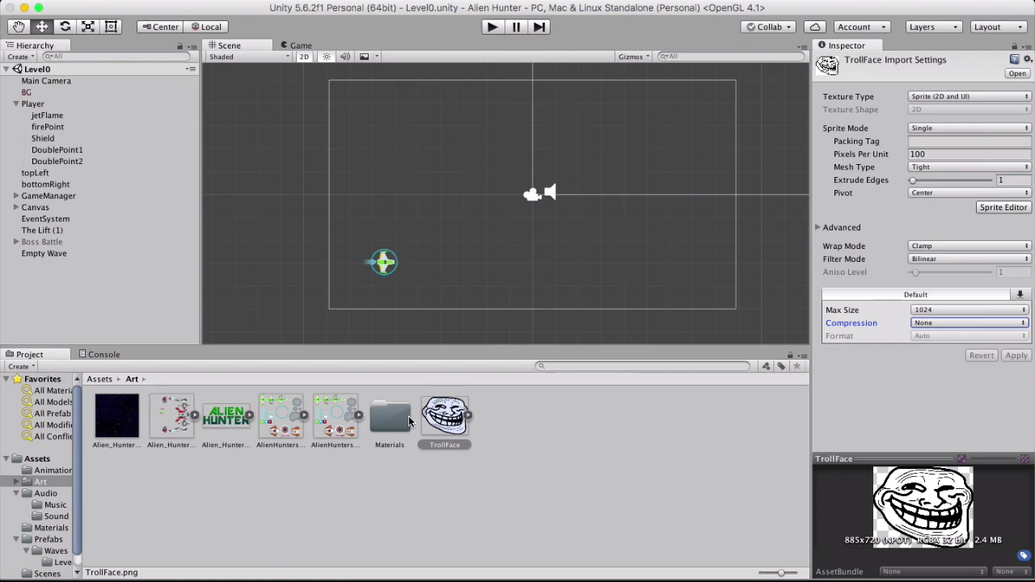
{"action": "left_click_drag", "start_coordinate": [445, 416], "coordinate": [437, 160]}
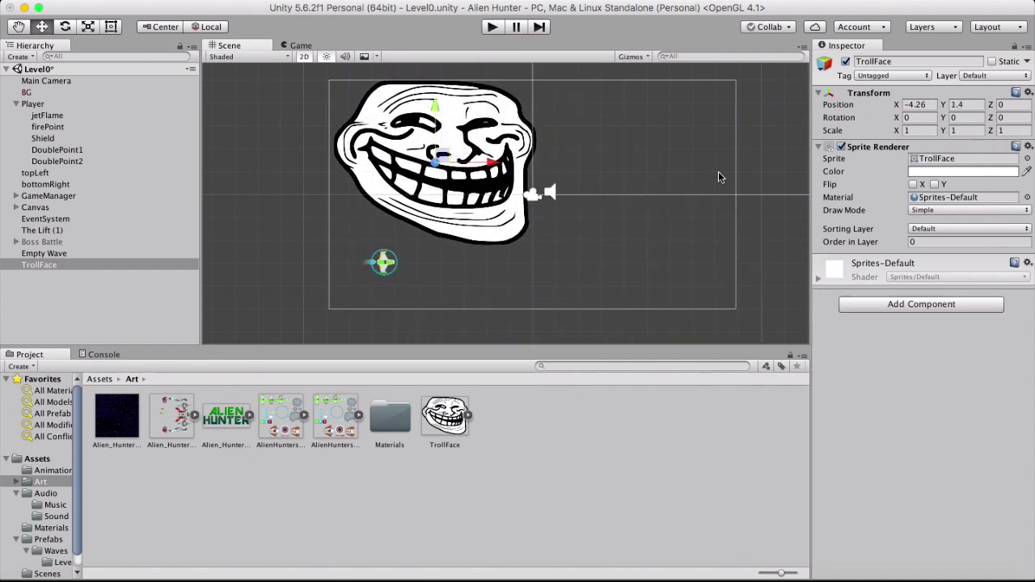
{"action": "left_click_drag", "start_coordinate": [900, 132], "coordinate": [877, 137]}
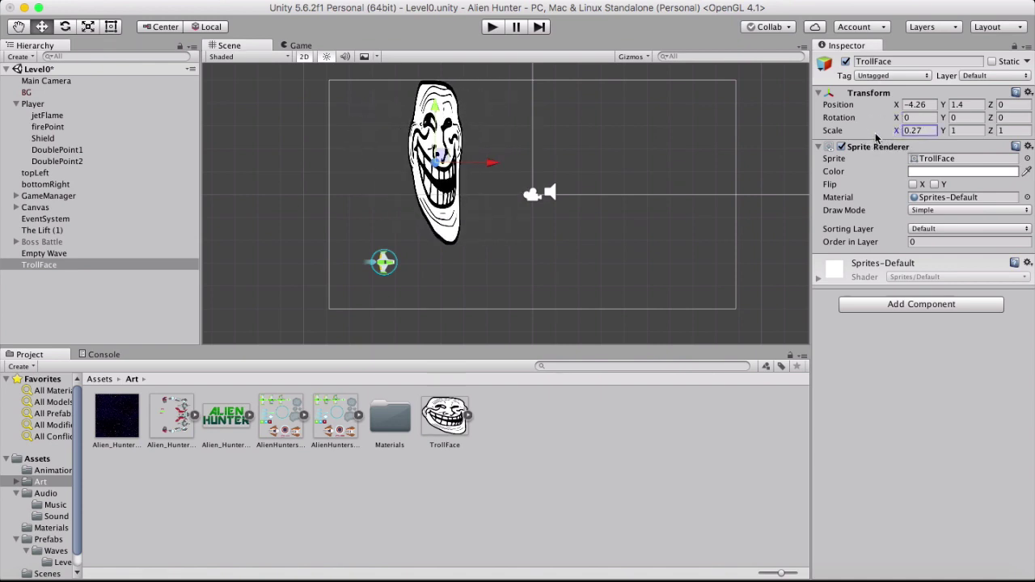
{"action": "left_click", "coordinate": [895, 131]}
{"action": "type", "text": "0.2"}
{"action": "left_click", "coordinate": [959, 131]}
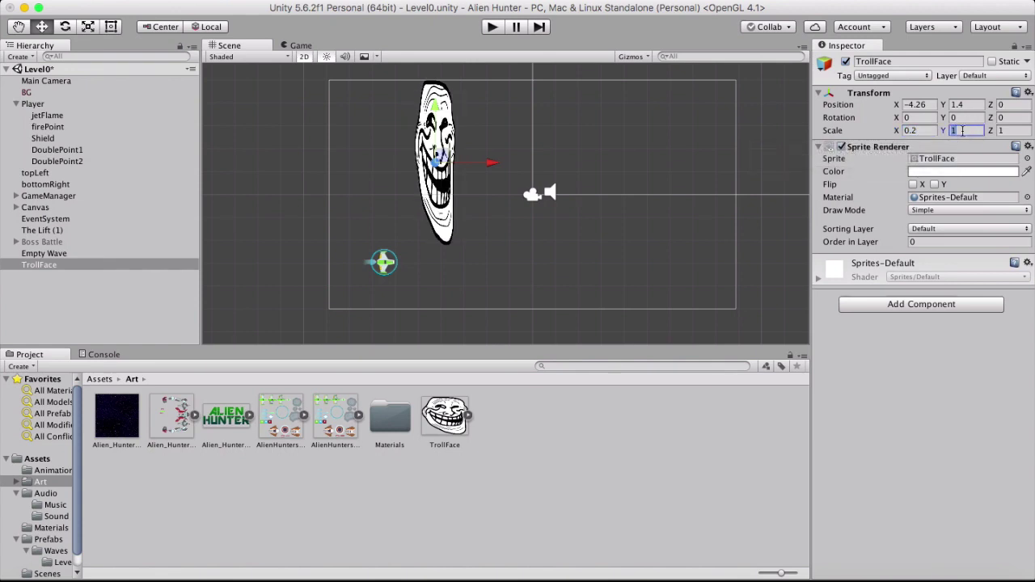
{"action": "type", "text": "0.2"}
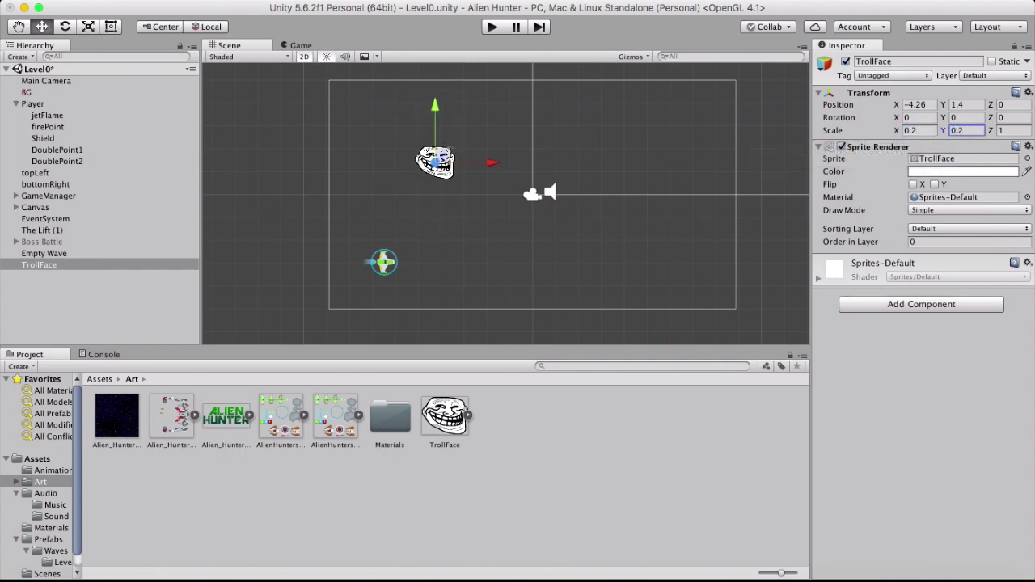
Move the TrollFace sprite directly in front of the player ship, at about X -4.99, Y -3.14.
{"action": "left_click", "coordinate": [500, 152]}
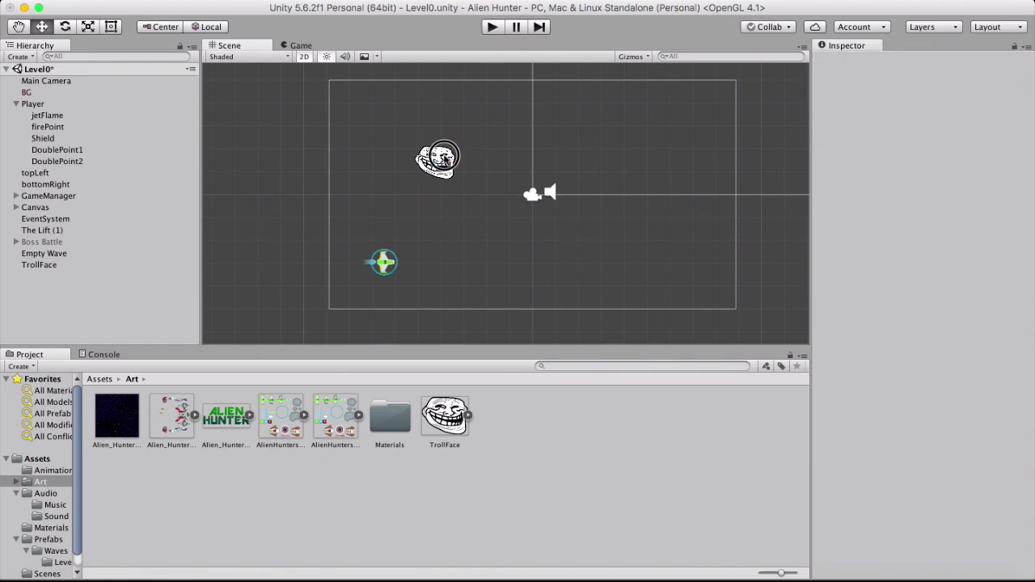
{"action": "left_click", "coordinate": [445, 160]}
{"action": "left_click_drag", "start_coordinate": [445, 161], "coordinate": [427, 260]}
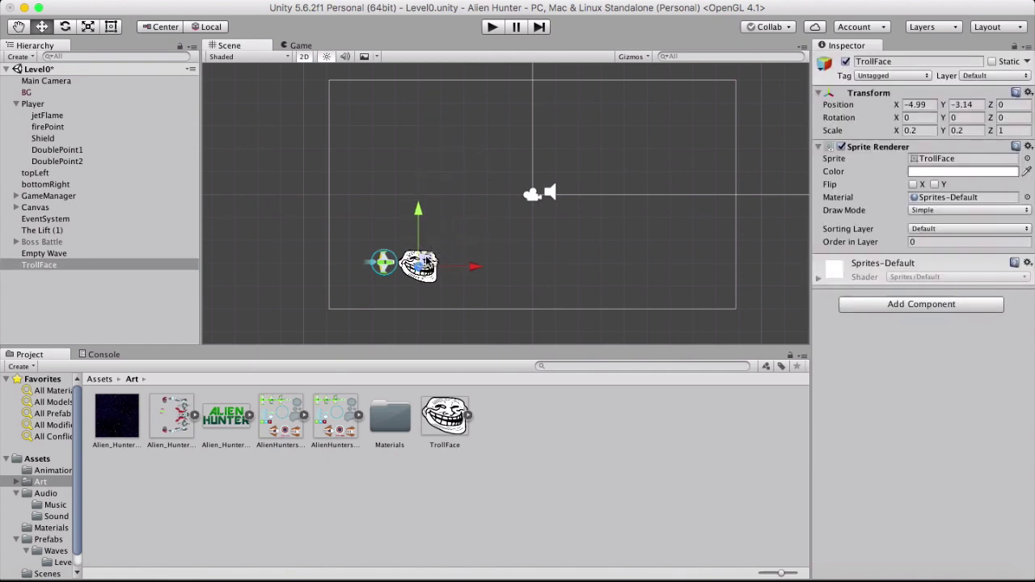
Set TrollFace's Y scale to 0.1 and nudge it closer to the player ship, to about X -5.12, Y -3.05.
{"action": "mouse_move", "coordinate": [943, 130]}
{"action": "left_mouse_down"}
{"action": "mouse_move", "coordinate": [927, 129]}
{"action": "mouse_move", "coordinate": [940, 134]}
{"action": "left_mouse_up"}
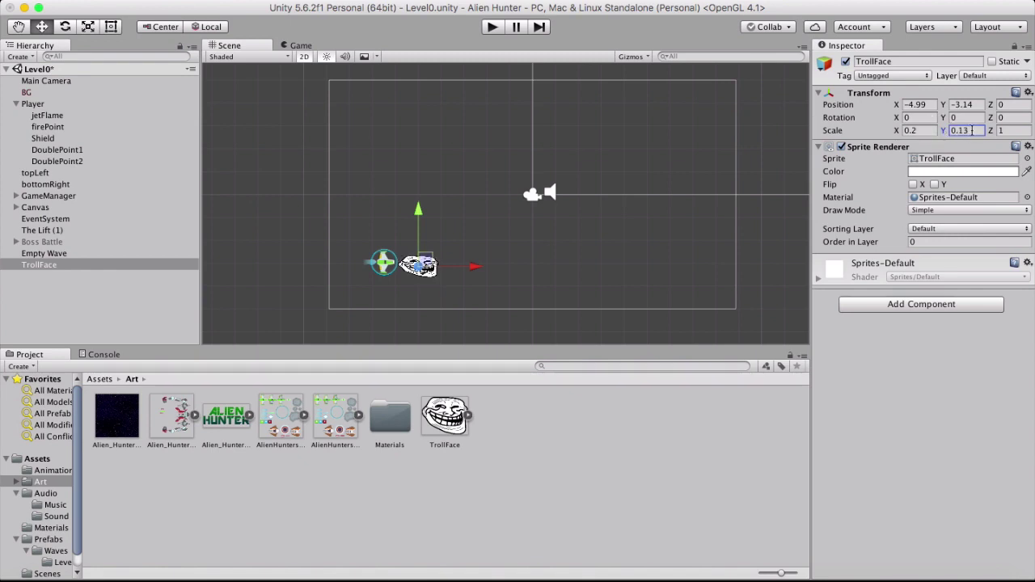
{"action": "left_click", "coordinate": [966, 130]}
{"action": "key", "text": "BackSpace"}
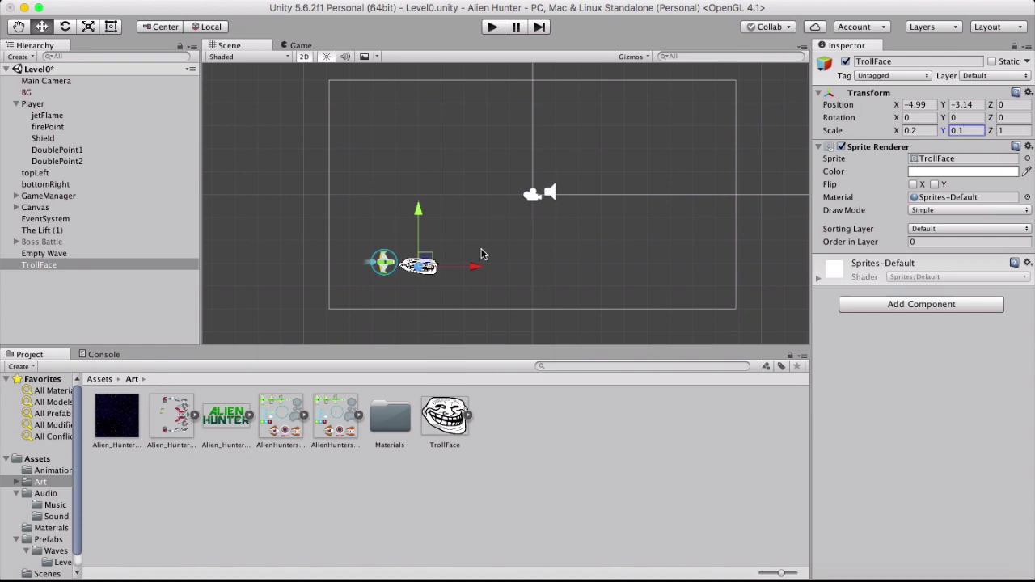
{"action": "left_click_drag", "start_coordinate": [433, 264], "coordinate": [423, 262]}
{"action": "left_click", "coordinate": [455, 242]}
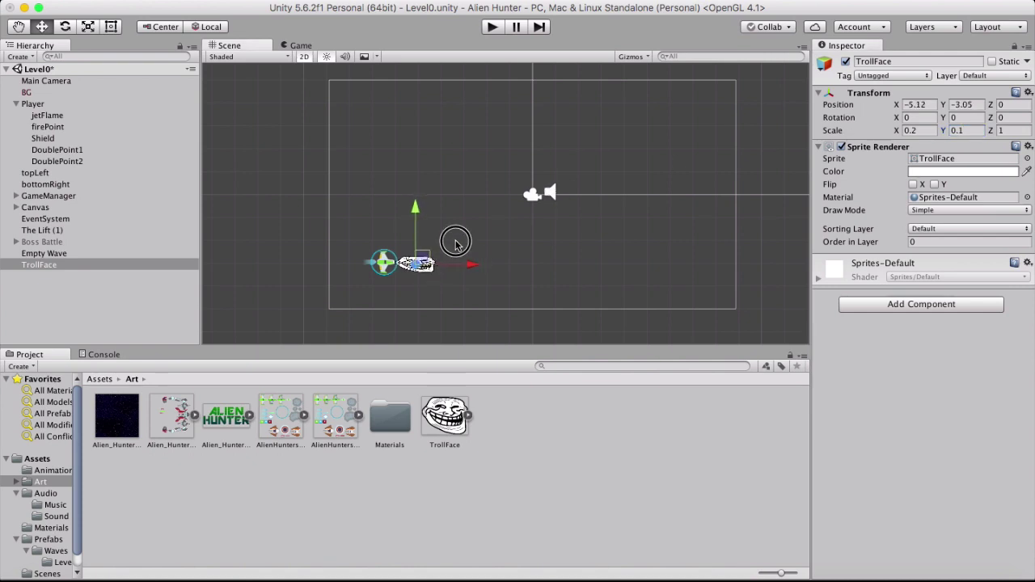
{"action": "left_click", "coordinate": [413, 268]}
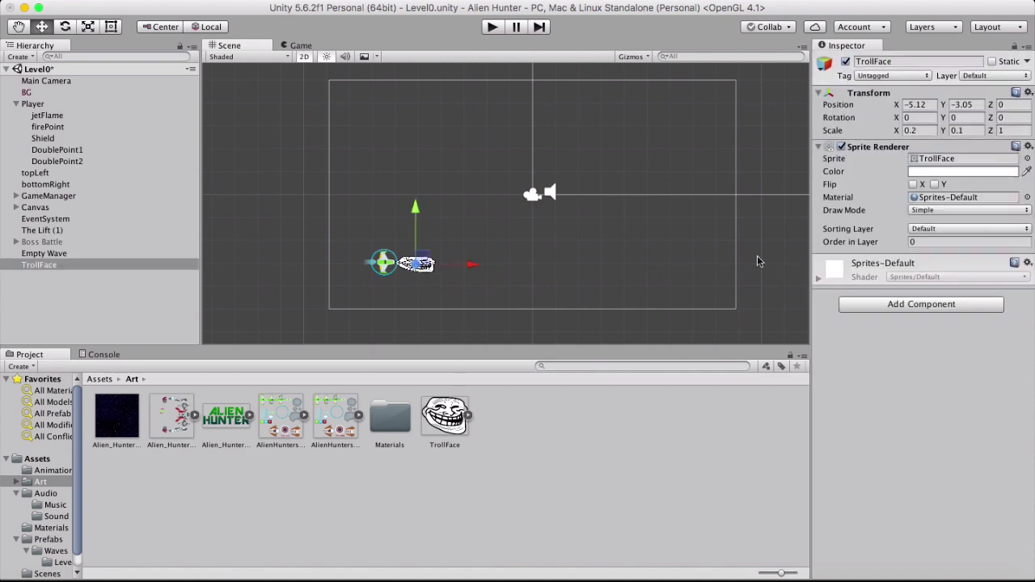
Set TrollFace's X scale to 0.14 and move it against the player ship's nose, at about X -5.44, Y -3.05.
{"action": "left_click_drag", "start_coordinate": [901, 136], "coordinate": [895, 135]}
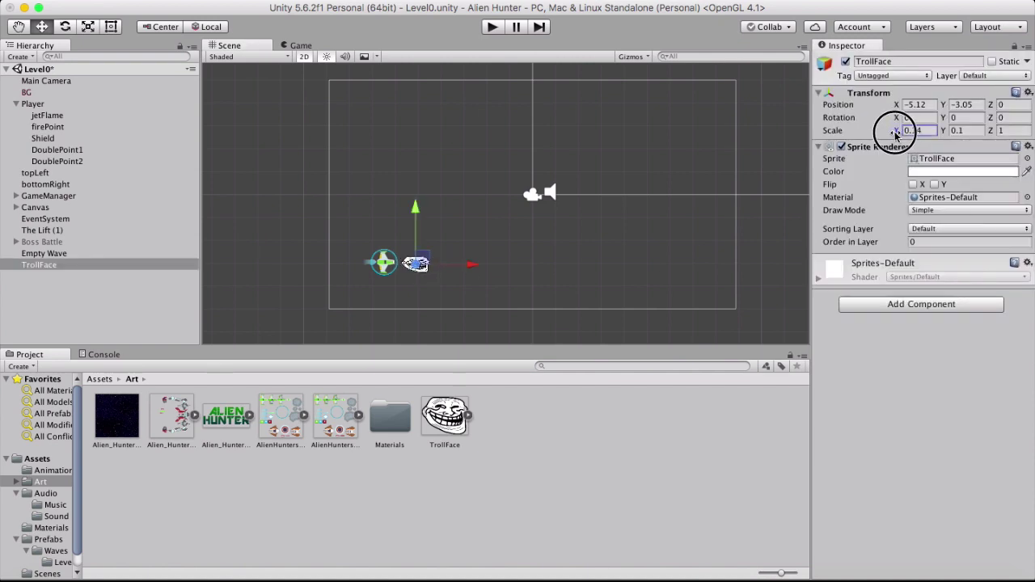
{"action": "left_click", "coordinate": [449, 261]}
{"action": "left_click", "coordinate": [418, 262]}
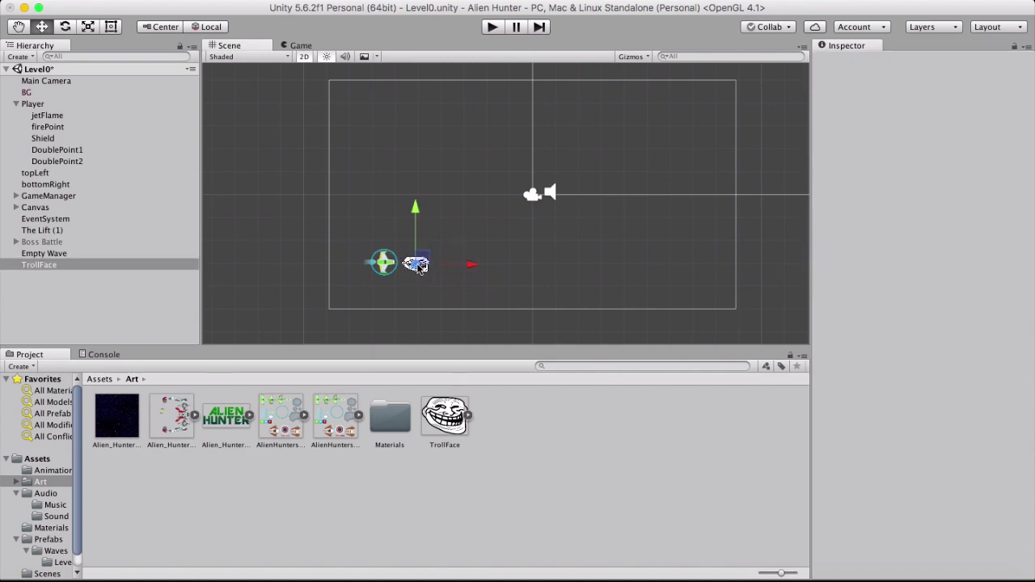
{"action": "left_click_drag", "start_coordinate": [423, 256], "coordinate": [415, 257]}
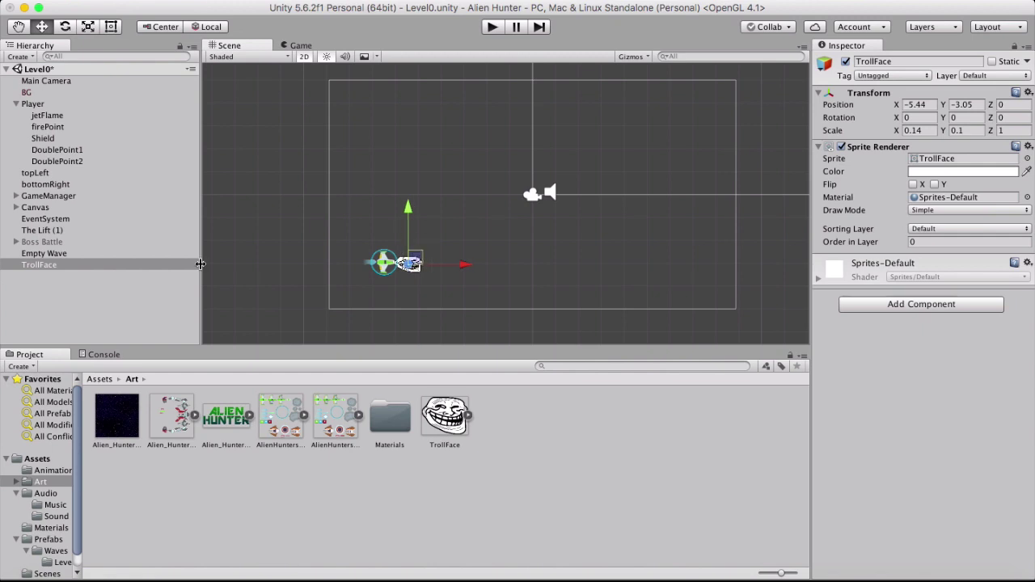
Save TrollFace as a prefab in the Prefabs folder and delete its instance from the Level0 scene.
{"action": "left_click", "coordinate": [53, 282]}
{"action": "left_click", "coordinate": [50, 541]}
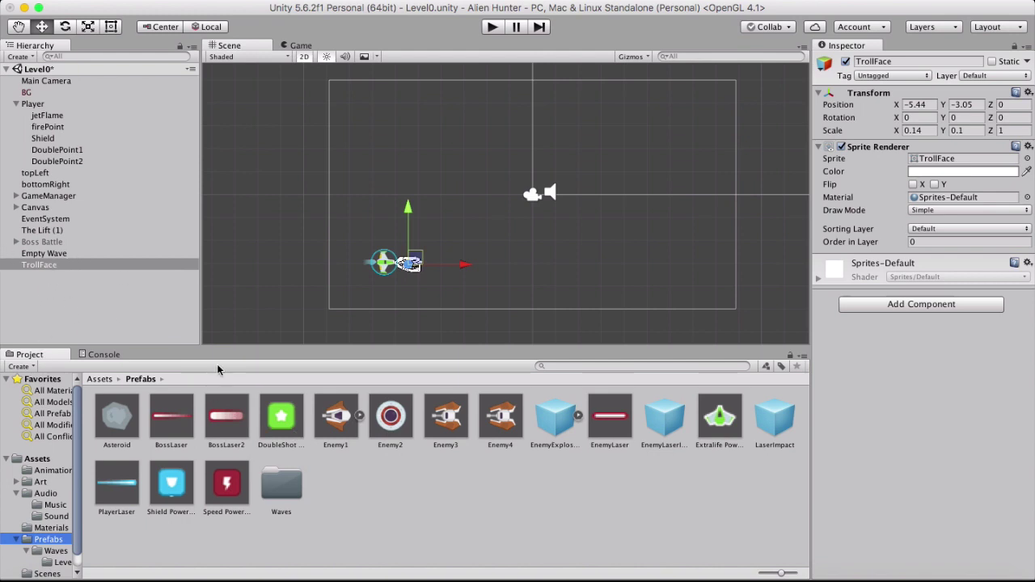
{"action": "left_click_drag", "start_coordinate": [37, 265], "coordinate": [341, 502]}
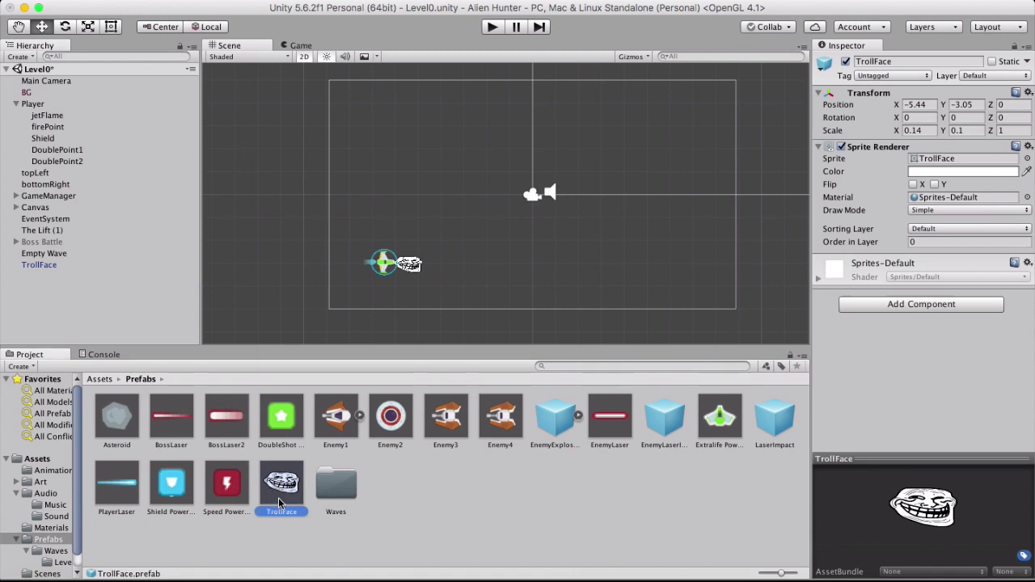
{"action": "left_click", "coordinate": [45, 265]}
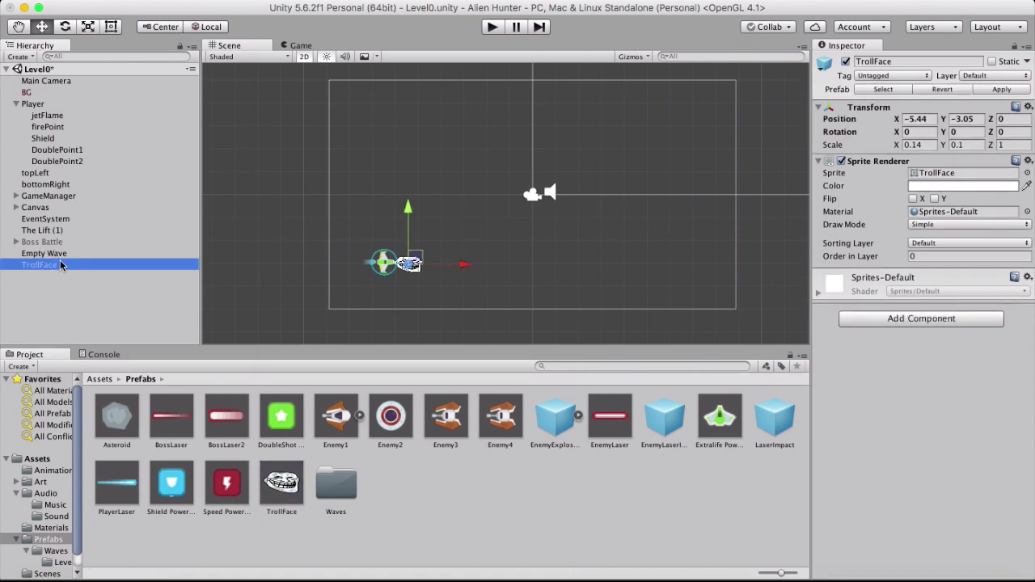
{"action": "right_click", "coordinate": [61, 262]}
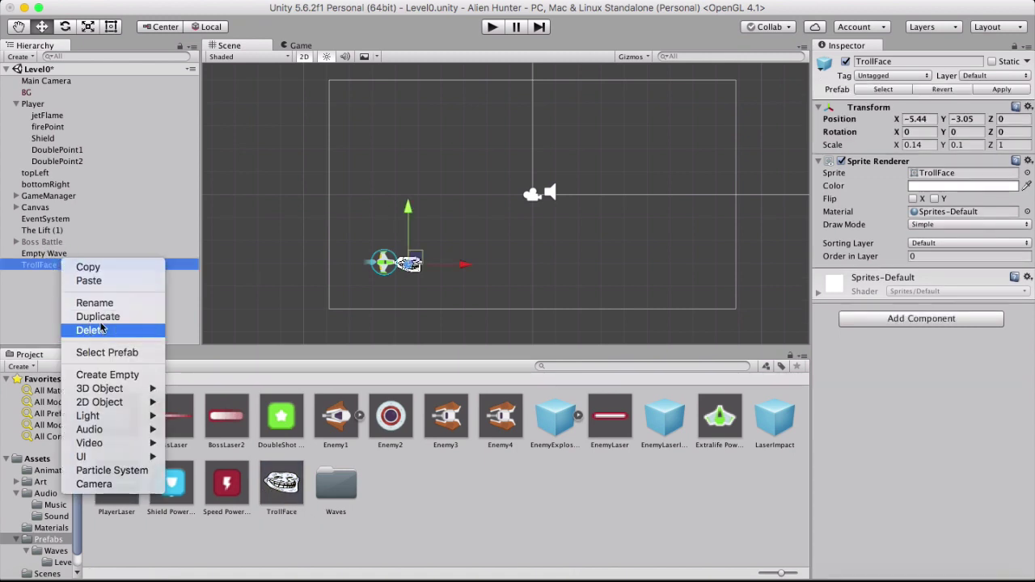
{"action": "left_click", "coordinate": [102, 328]}
Replace PlayerLaser with the TrollFace prefab as the Bullet in the Player's Player Controller script.
{"action": "left_click_drag", "start_coordinate": [295, 493], "coordinate": [30, 101]}
{"action": "left_click", "coordinate": [31, 101]}
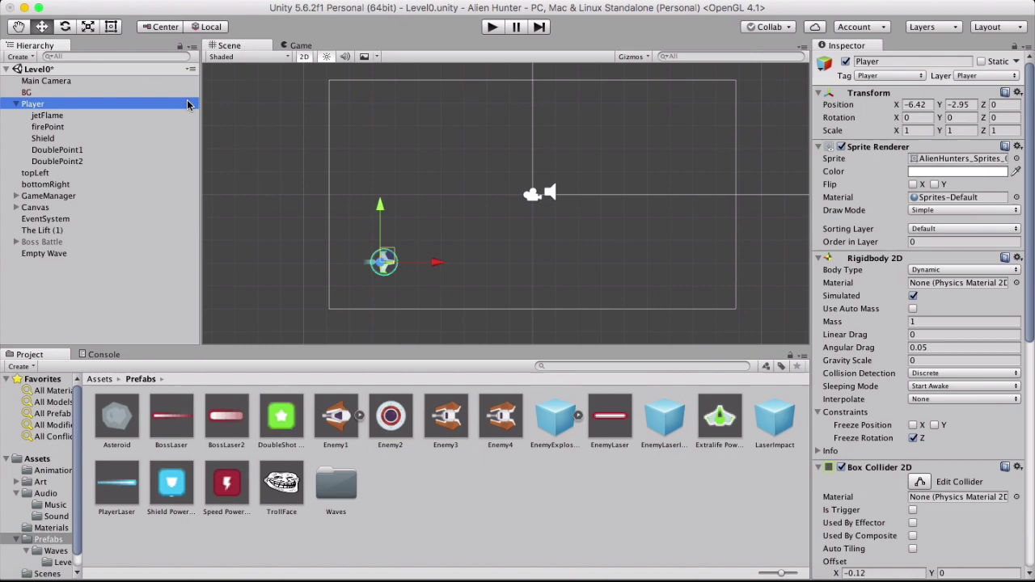
{"action": "scroll", "coordinate": [855, 310], "scroll_direction": "down", "scroll_amount": 10}
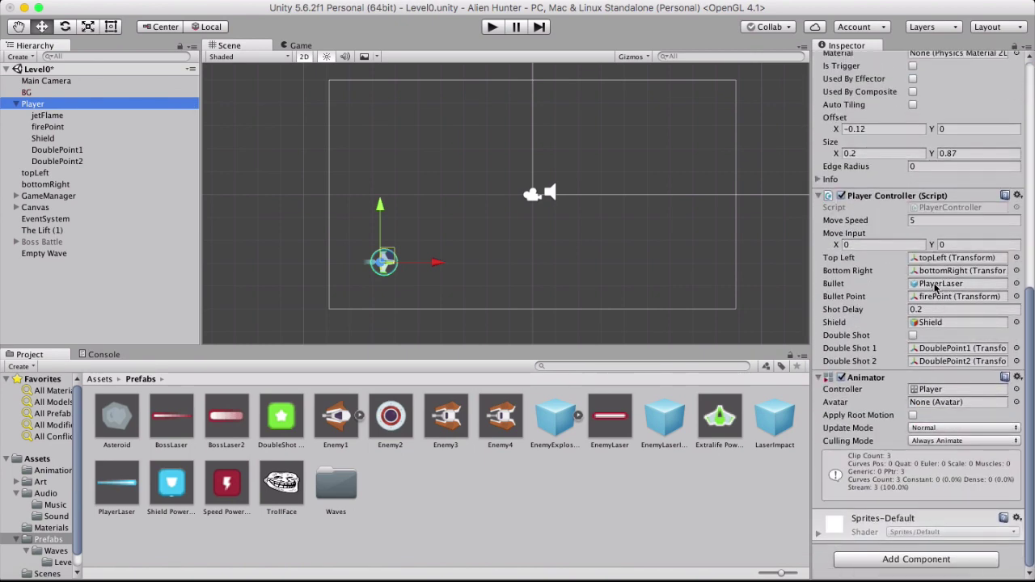
{"action": "left_click", "coordinate": [936, 284]}
{"action": "left_click", "coordinate": [121, 485]}
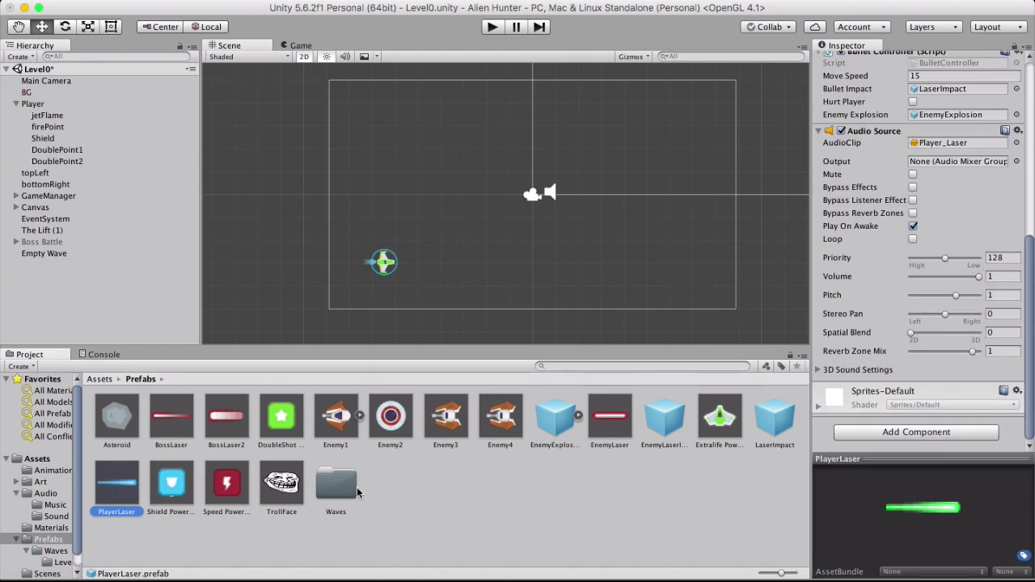
{"action": "double_click", "coordinate": [34, 106]}
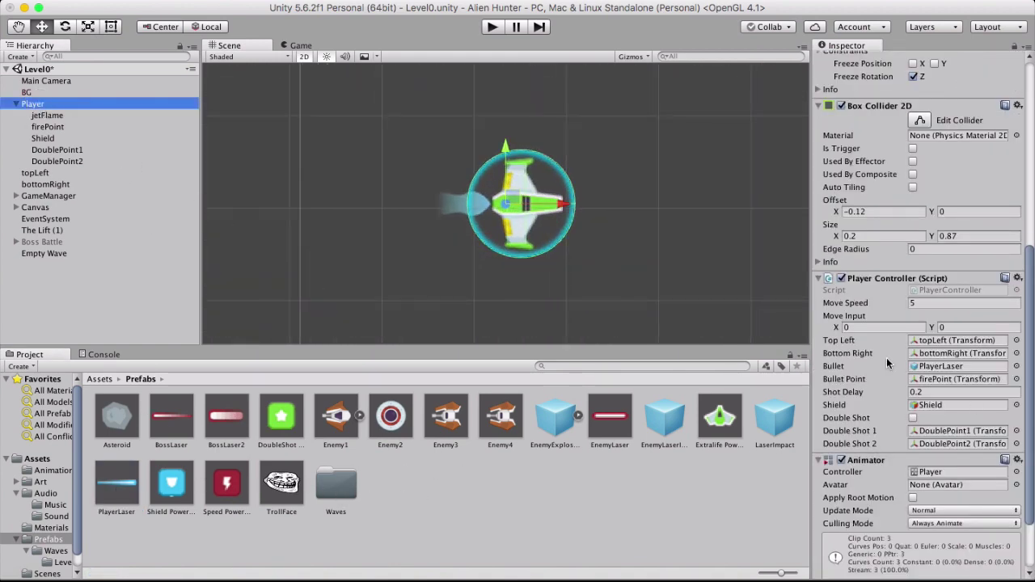
{"action": "left_click_drag", "start_coordinate": [273, 492], "coordinate": [947, 369]}
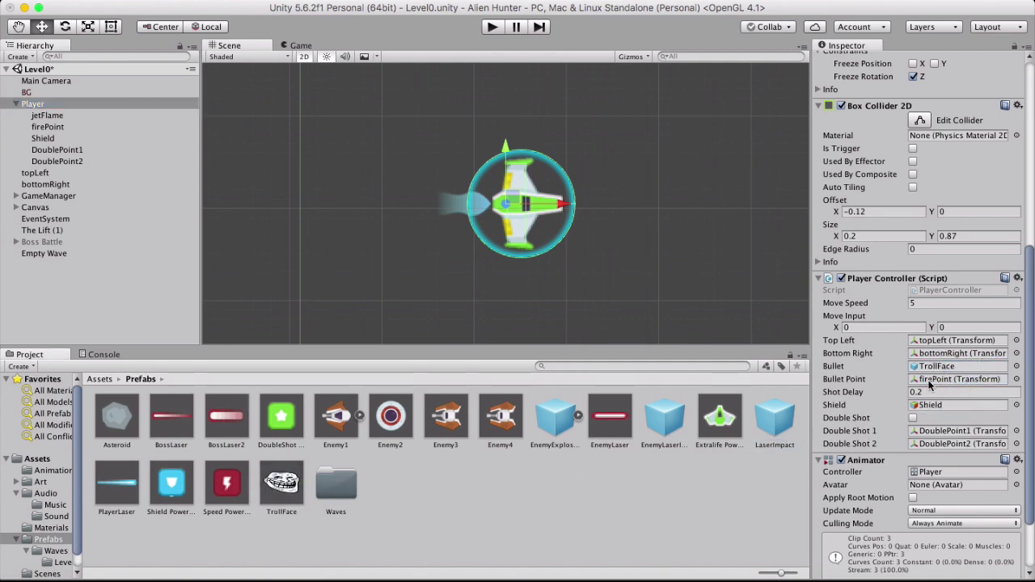
Play-test the level by flying the ship upward while firing TrollFace bullets, restart the level after game over, and leave play mode.
{"action": "scroll", "coordinate": [533, 254], "scroll_direction": "down", "scroll_amount": 5}
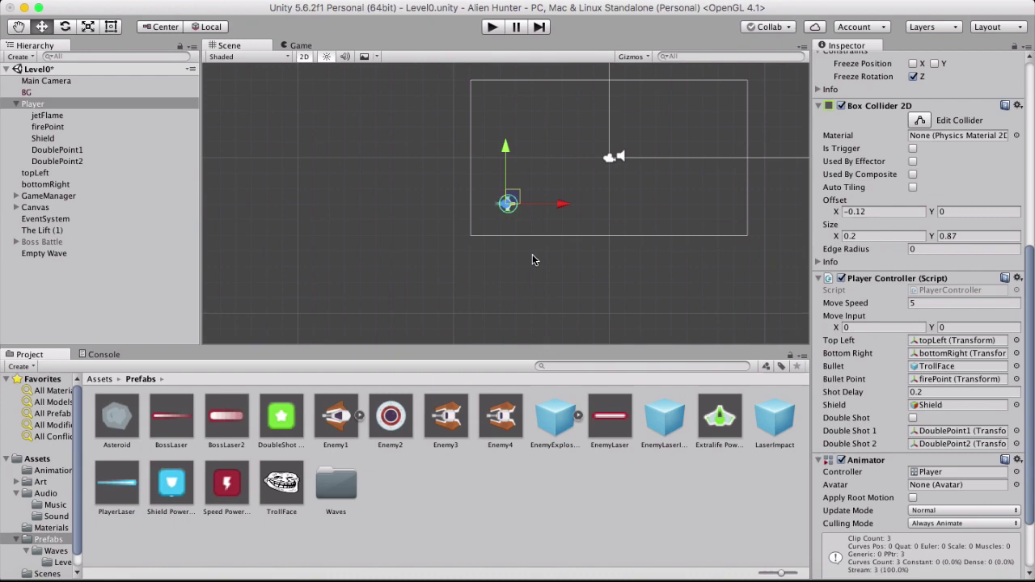
{"action": "left_click", "coordinate": [20, 29]}
{"action": "left_click_drag", "start_coordinate": [483, 167], "coordinate": [404, 199]}
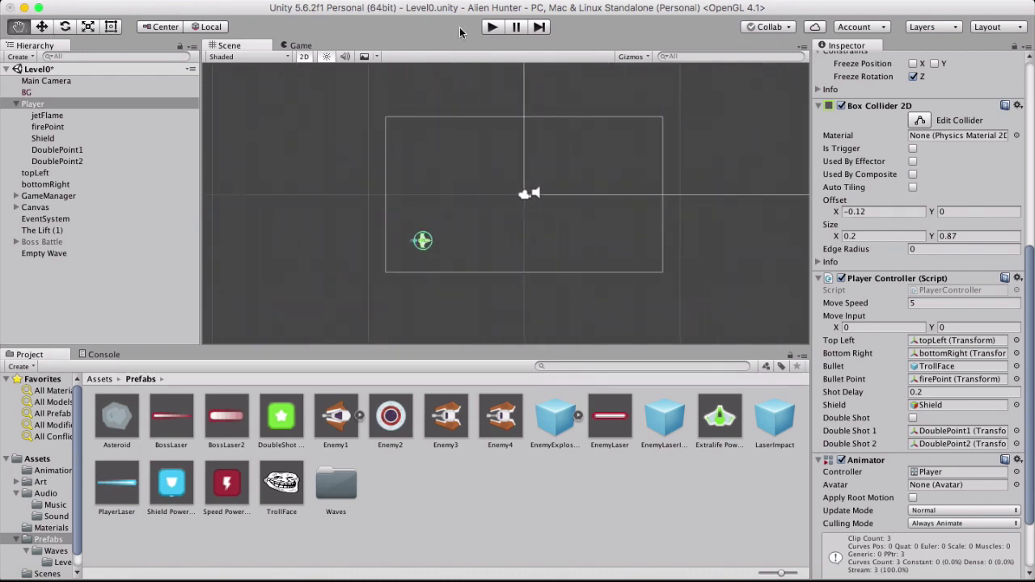
{"action": "left_click", "coordinate": [494, 30]}
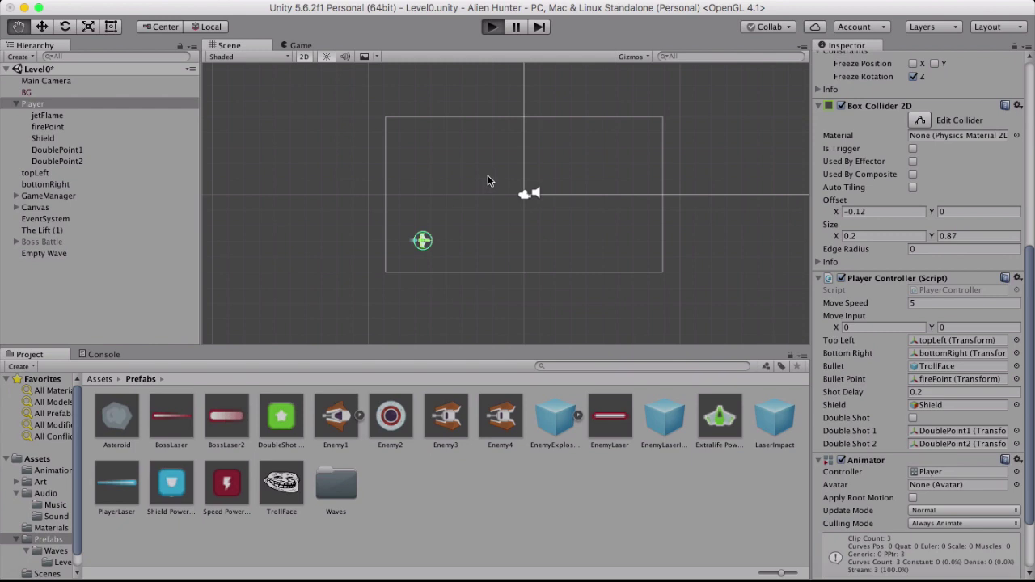
{"action": "key", "text": "space"}
{"action": "key", "text": "Left"}
{"action": "key", "text": "Up"}
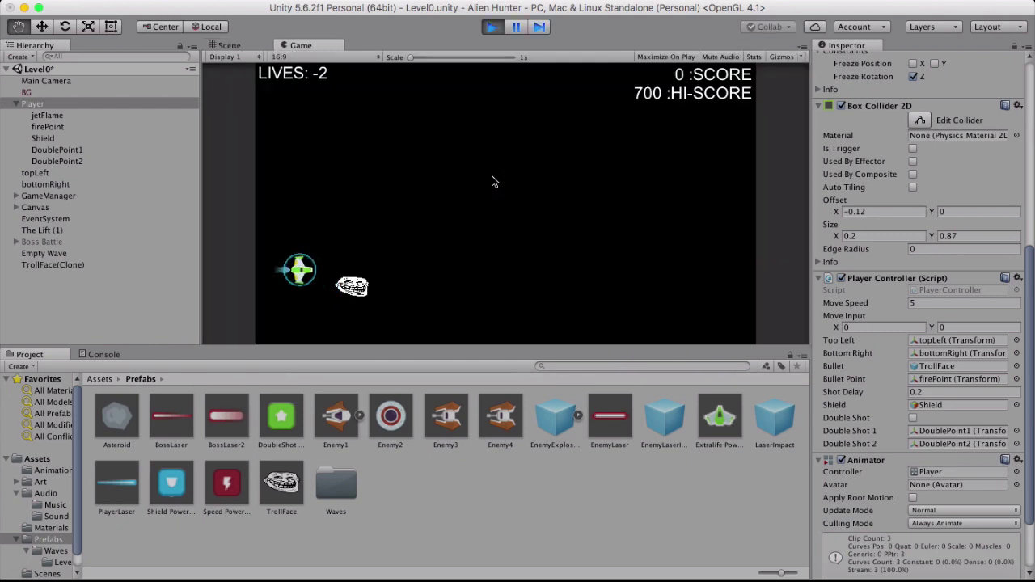
{"action": "key", "text": "Right"}
{"action": "left_click", "coordinate": [491, 176]}
{"action": "left_click", "coordinate": [491, 176]}
{"action": "key", "text": "Up"}
{"action": "left_click", "coordinate": [492, 176]}
{"action": "left_click", "coordinate": [491, 176]}
{"action": "key", "text": "Up"}
{"action": "left_click", "coordinate": [492, 176]}
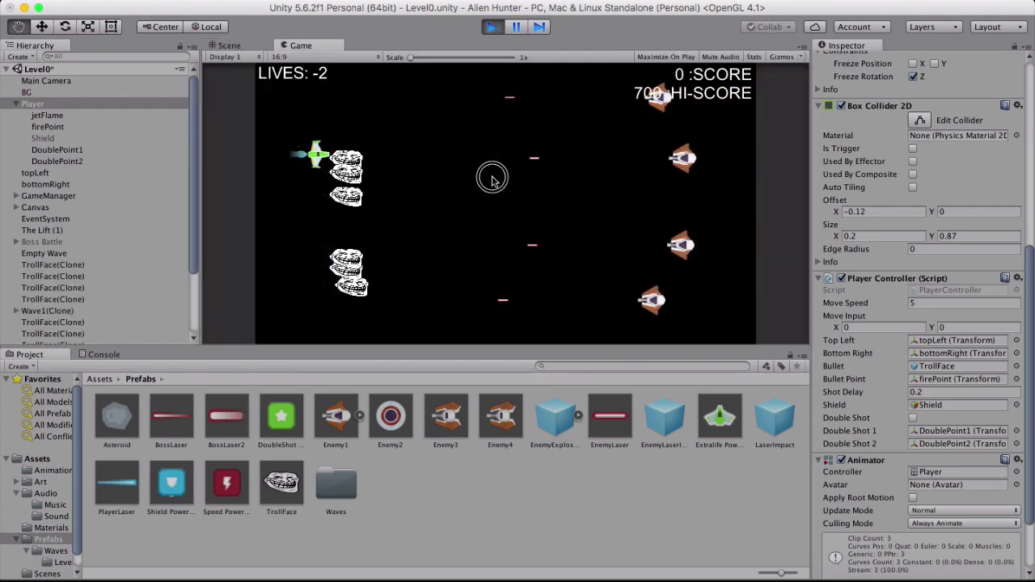
{"action": "key", "text": "Up"}
{"action": "key", "text": "Up"}
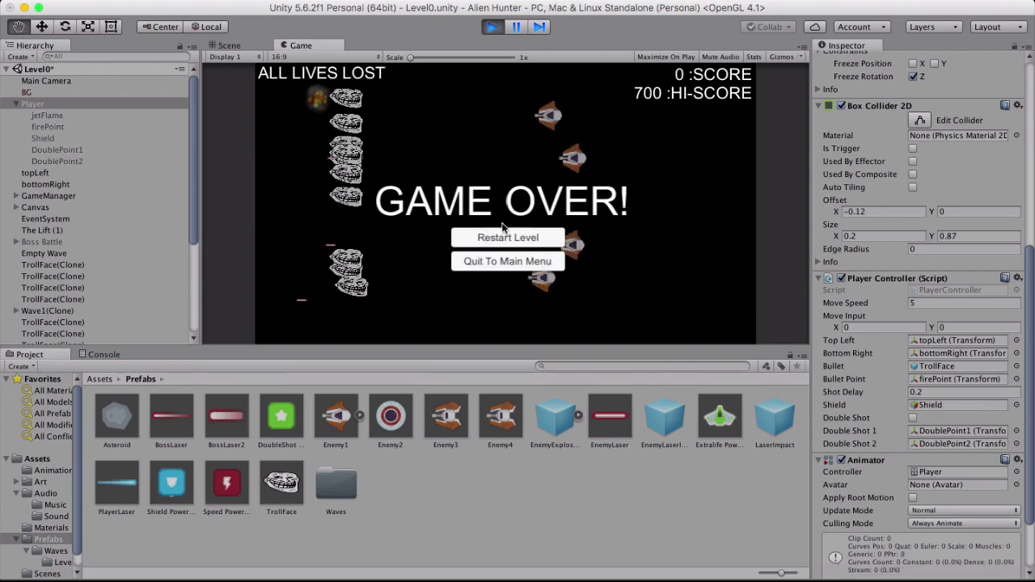
{"action": "left_click", "coordinate": [504, 233]}
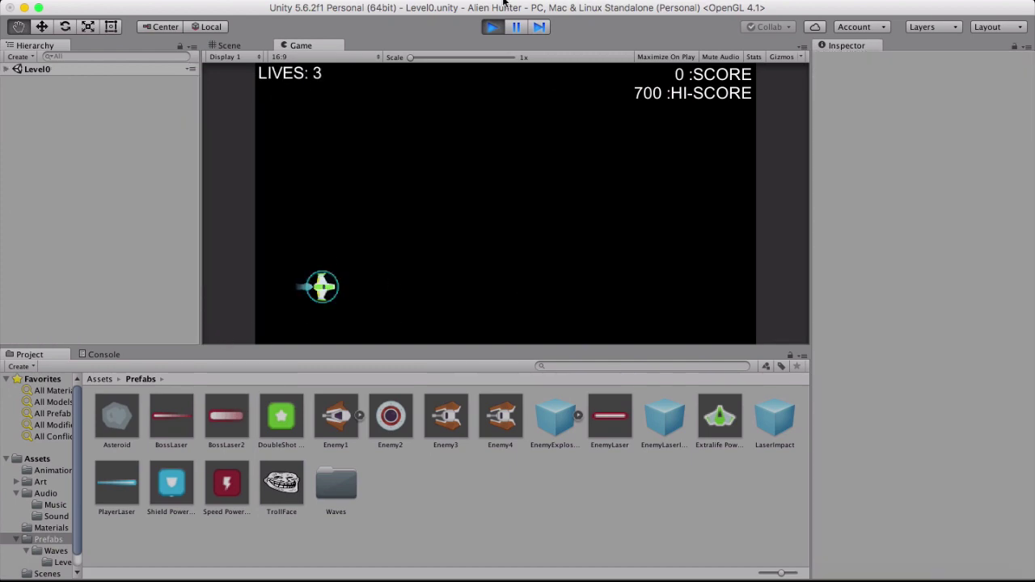
{"action": "left_click", "coordinate": [492, 27]}
Examine the PlayerLaser prefab's components, including its collider, Bullet Controller script and Audio Source settings.
{"action": "left_click", "coordinate": [116, 483]}
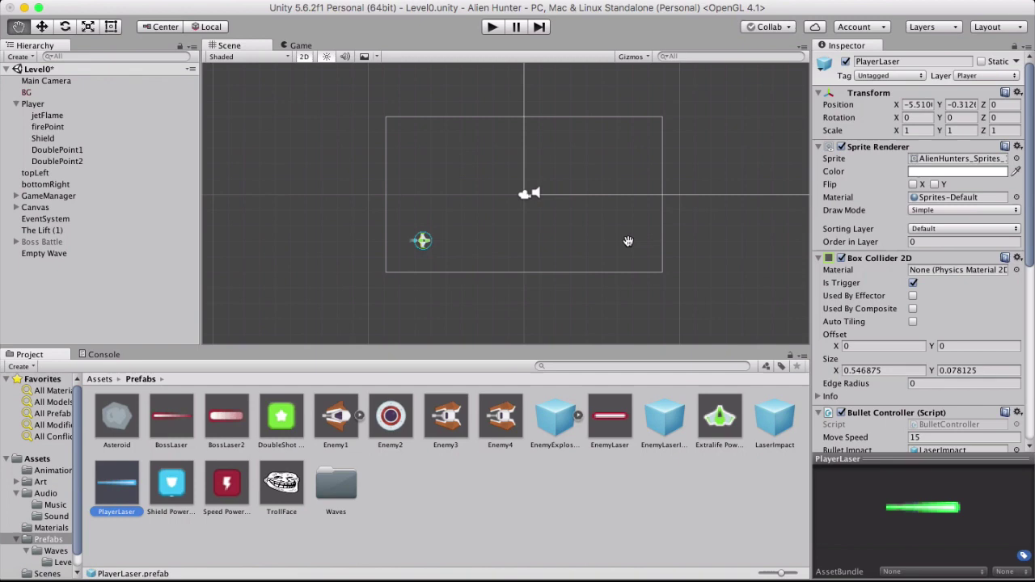
{"action": "scroll", "coordinate": [859, 301], "scroll_direction": "down", "scroll_amount": 3}
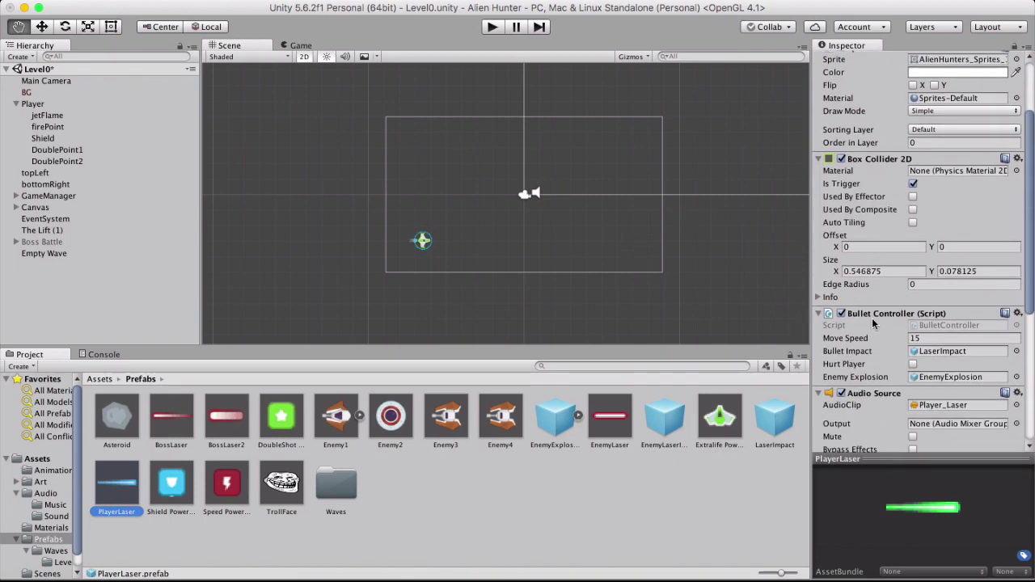
{"action": "scroll", "coordinate": [892, 321], "scroll_direction": "down", "scroll_amount": 3}
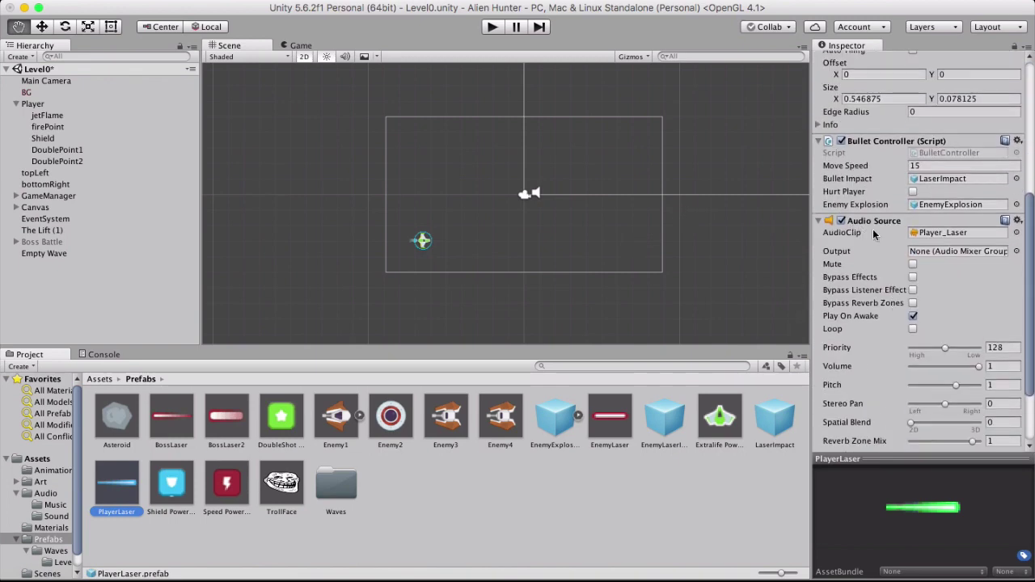
{"action": "scroll", "coordinate": [874, 235], "scroll_direction": "down", "scroll_amount": 4}
{"action": "scroll", "coordinate": [872, 229], "scroll_direction": "up", "scroll_amount": 3}
{"action": "scroll", "coordinate": [872, 229], "scroll_direction": "up", "scroll_amount": 10}
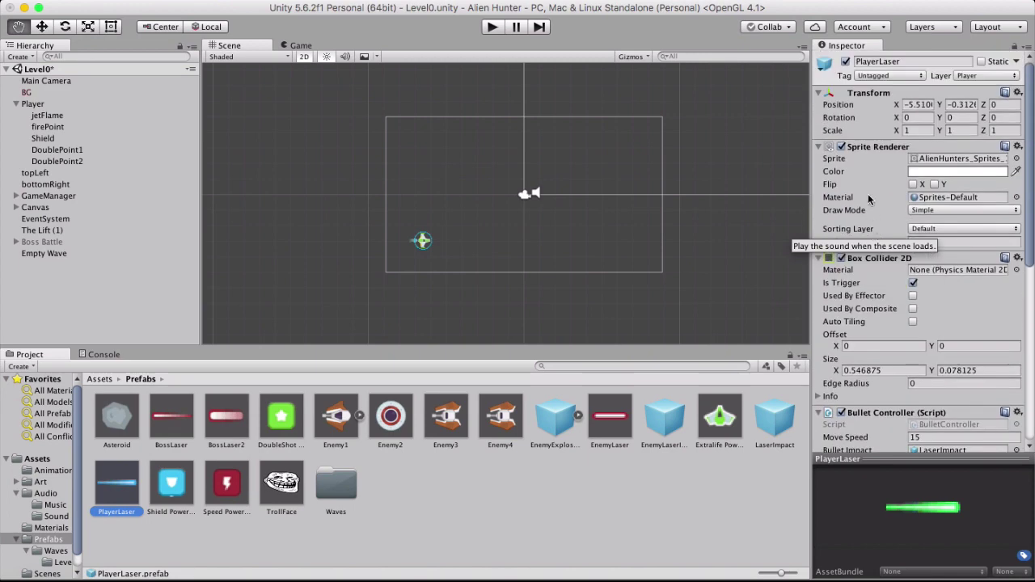
{"action": "scroll", "coordinate": [853, 296], "scroll_direction": "down", "scroll_amount": 10}
{"action": "scroll", "coordinate": [853, 295], "scroll_direction": "down", "scroll_amount": 4}
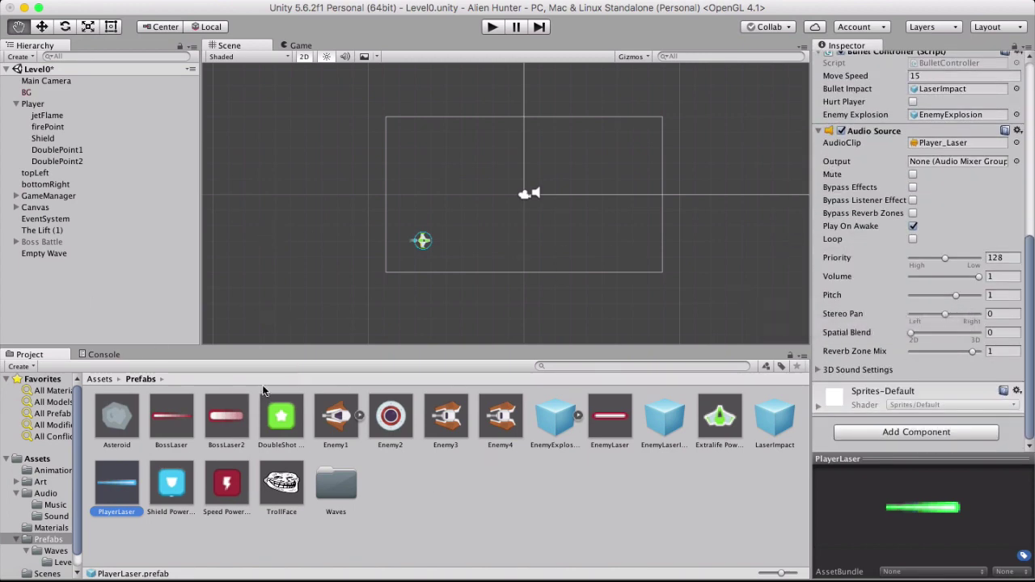
{"action": "scroll", "coordinate": [841, 291], "scroll_direction": "up", "scroll_amount": 5}
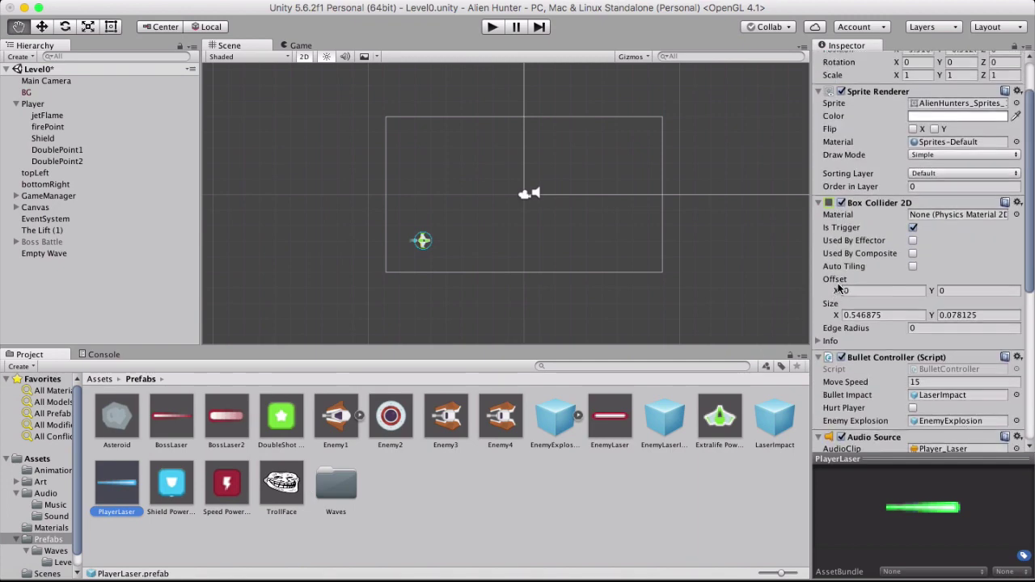
{"action": "scroll", "coordinate": [869, 218], "scroll_direction": "up", "scroll_amount": 1}
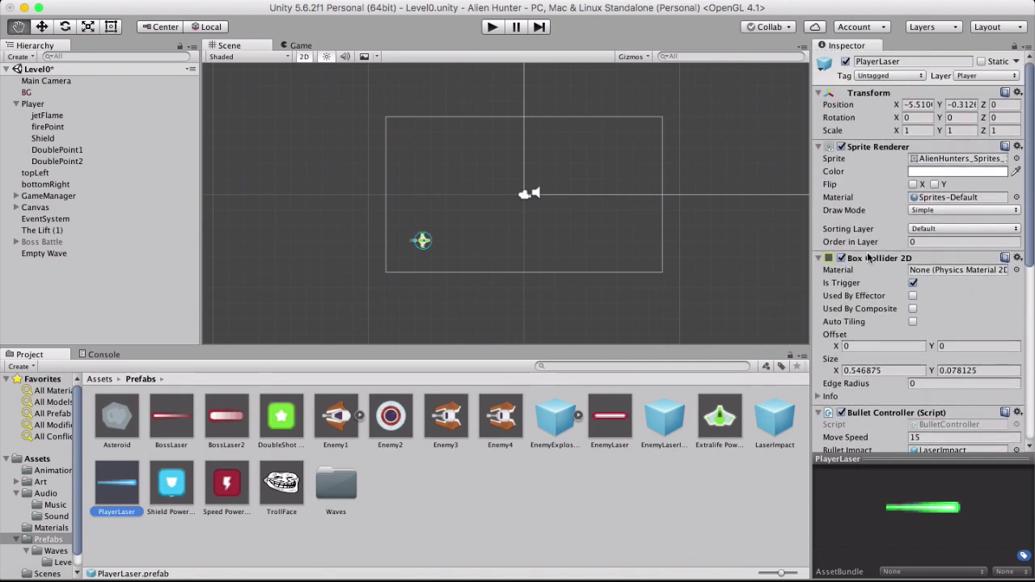
Add a Box Collider 2D to the TrollFace prefab and enable Is Trigger, matching the PlayerLaser prefab.
{"action": "left_click", "coordinate": [282, 483]}
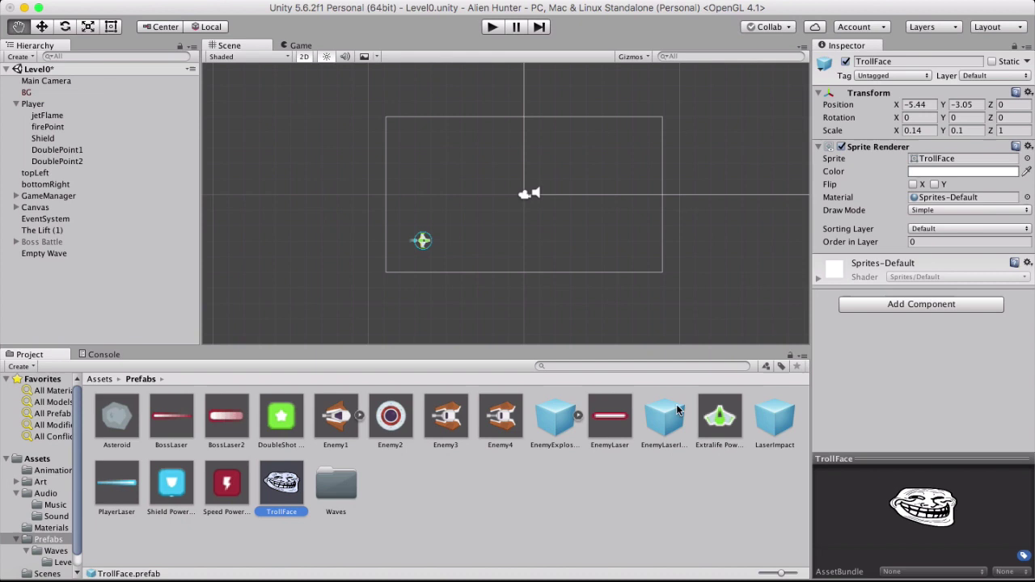
{"action": "left_click", "coordinate": [925, 305]}
{"action": "type", "text": "box"}
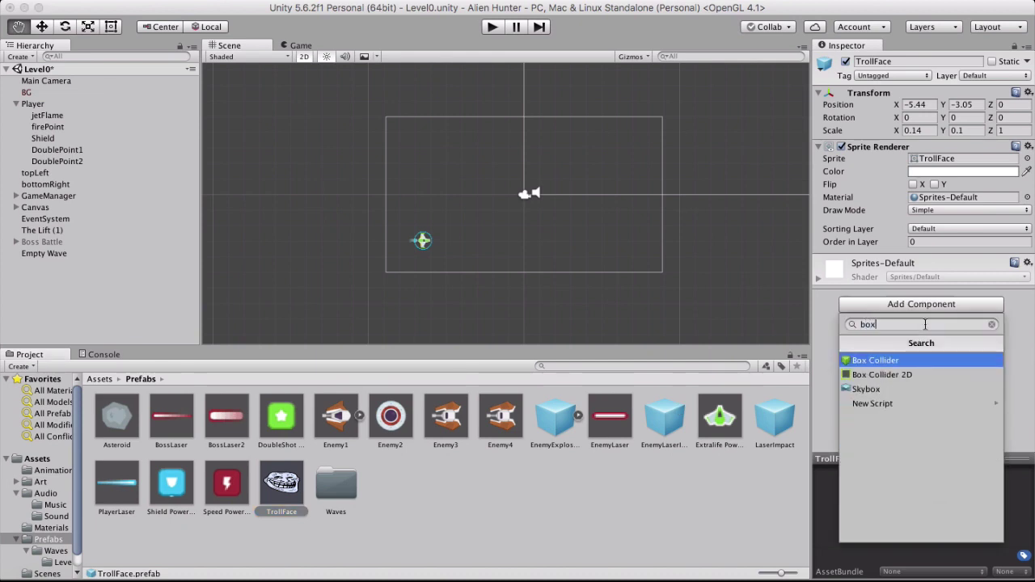
{"action": "key", "text": "Down"}
{"action": "key", "text": "Return"}
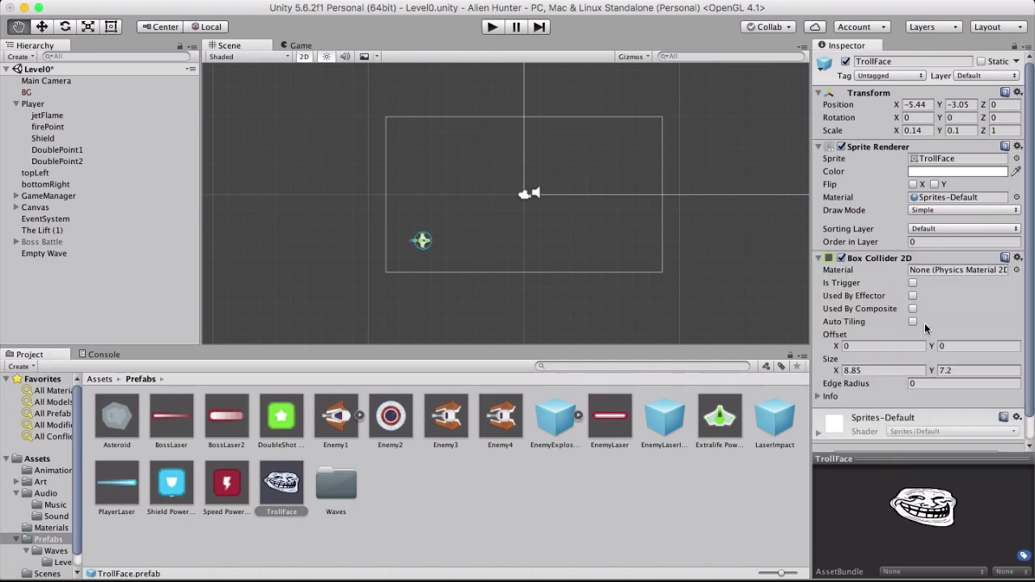
{"action": "left_click", "coordinate": [124, 483]}
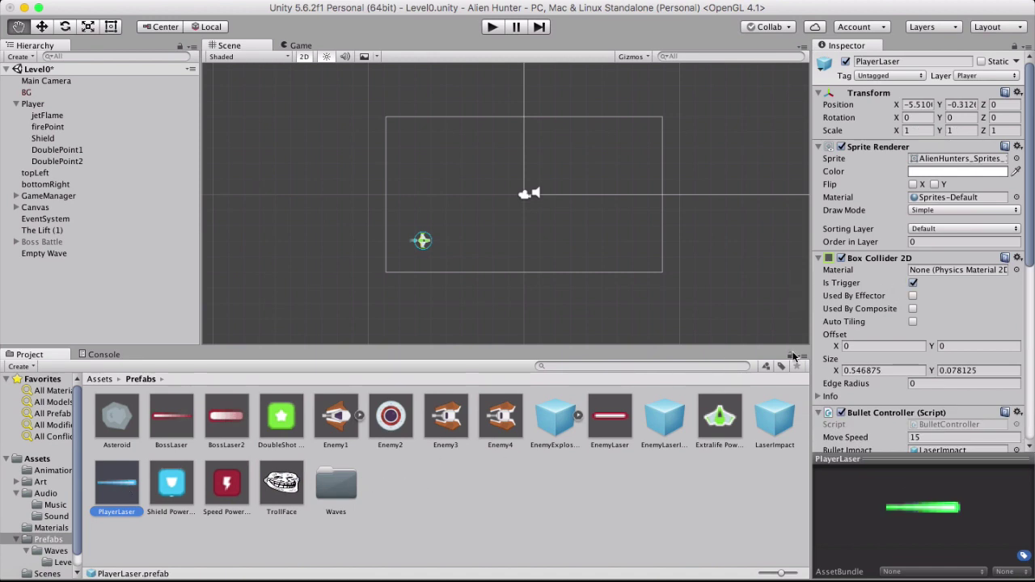
{"action": "left_click", "coordinate": [283, 480]}
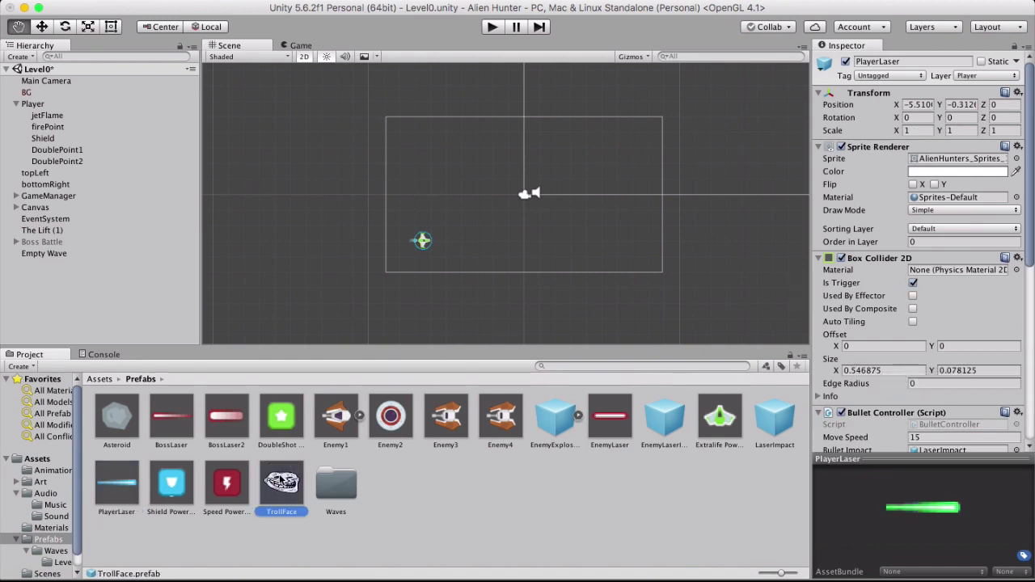
{"action": "left_click", "coordinate": [912, 283]}
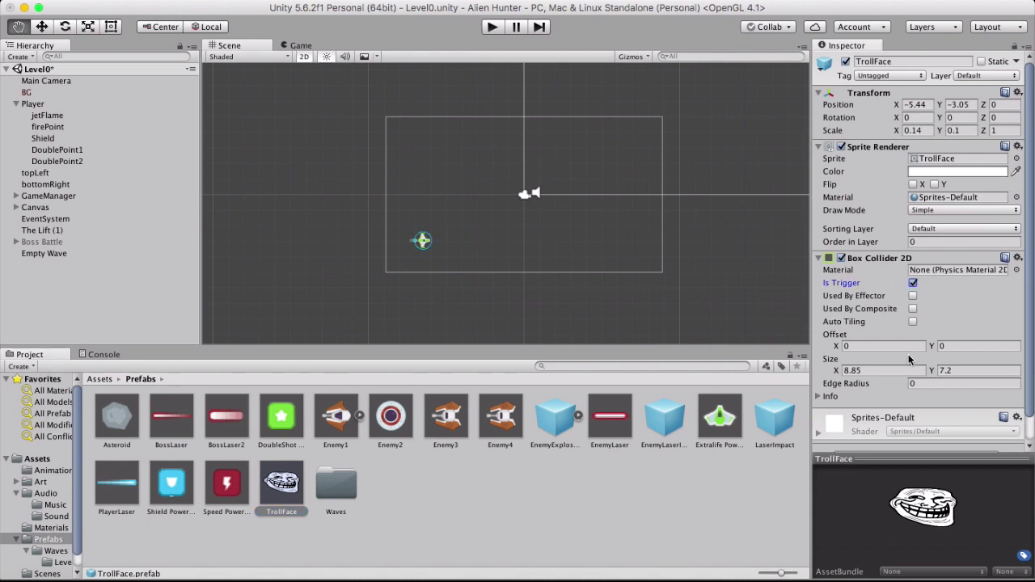
Check the PlayerLaser prefab's Bullet Controller settings and add the Bullet Controller script to the TrollFace prefab.
{"action": "left_click", "coordinate": [103, 484]}
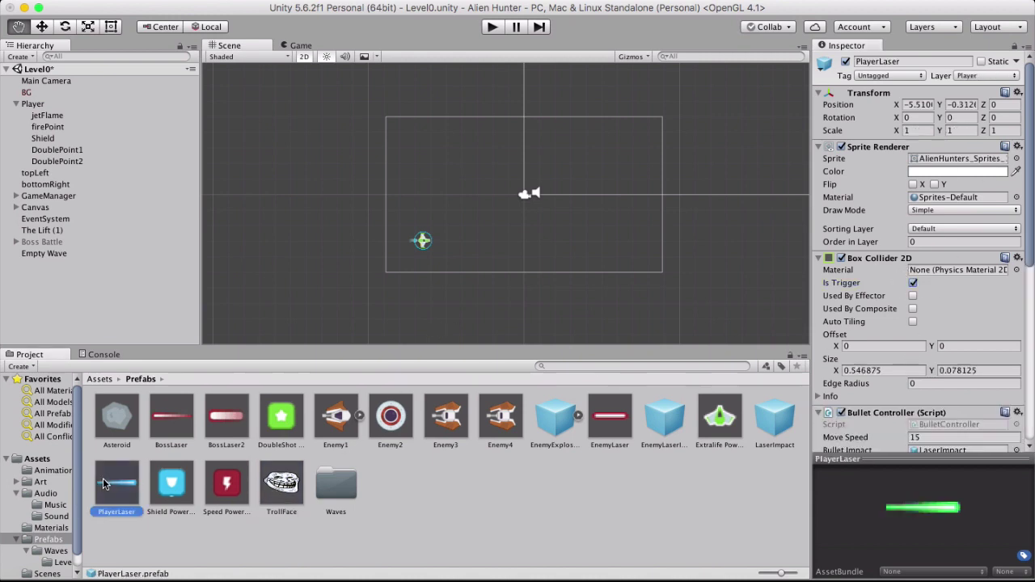
{"action": "scroll", "coordinate": [863, 368], "scroll_direction": "down", "scroll_amount": 5}
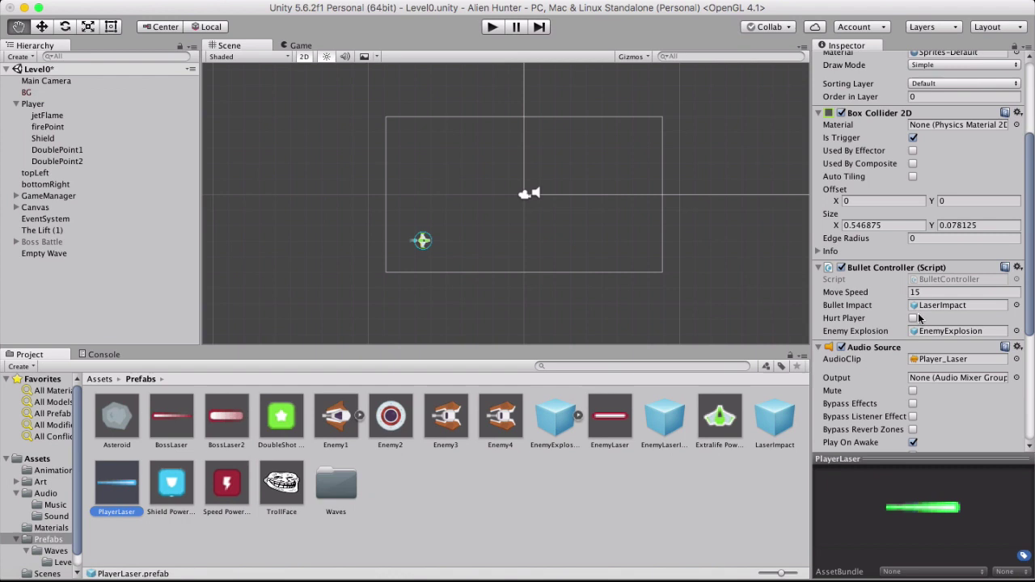
{"action": "left_click", "coordinate": [280, 485]}
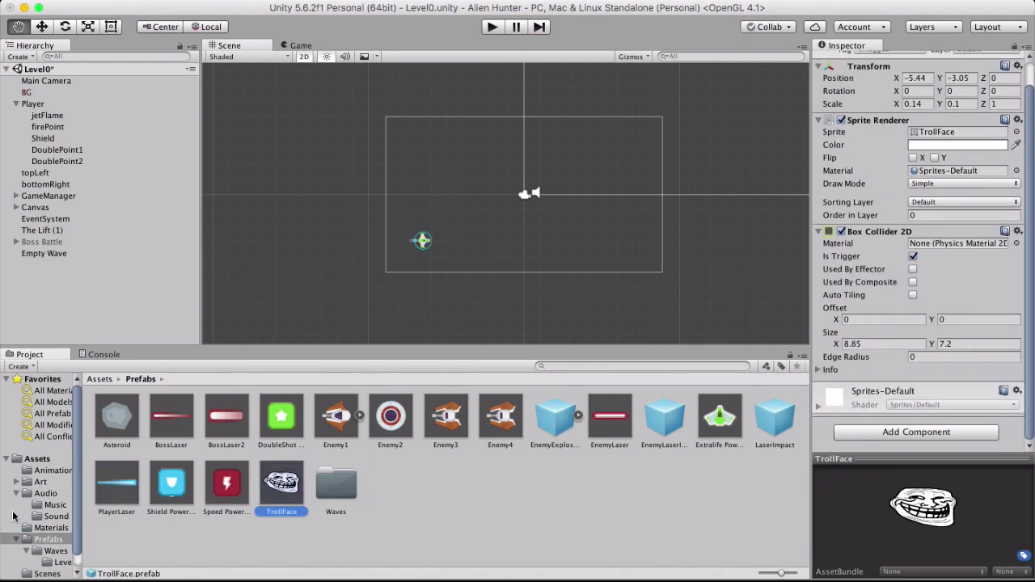
{"action": "scroll", "coordinate": [34, 540], "scroll_direction": "down", "scroll_amount": 1}
{"action": "left_click", "coordinate": [48, 569]}
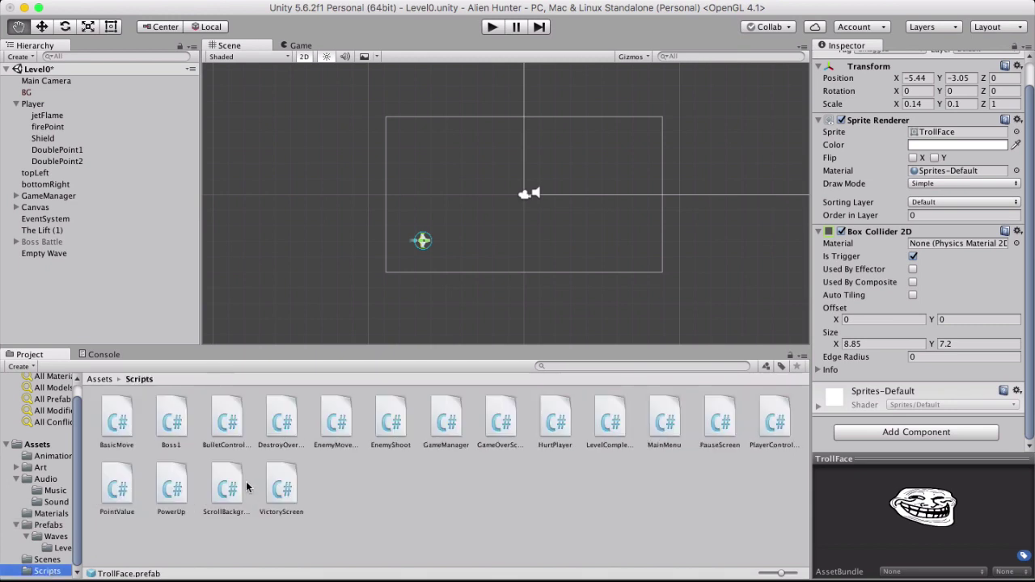
{"action": "left_click_drag", "start_coordinate": [229, 423], "coordinate": [914, 439]}
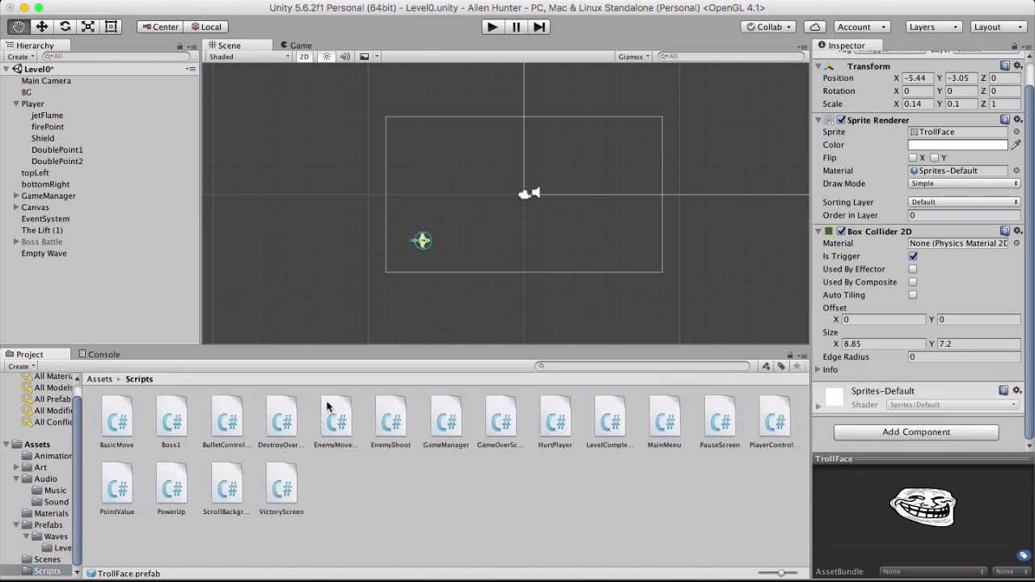
{"action": "left_click_drag", "start_coordinate": [235, 421], "coordinate": [912, 434]}
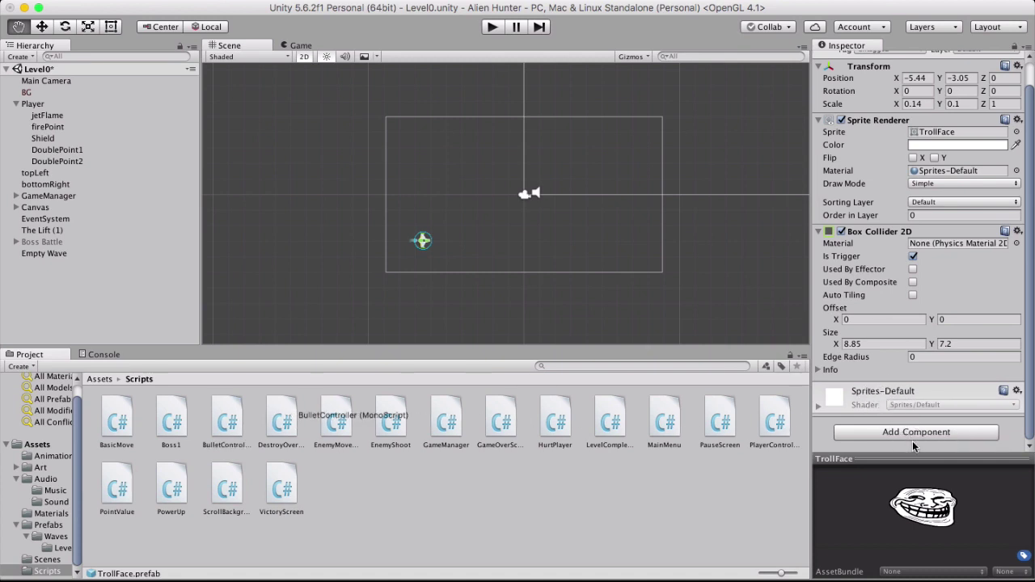
{"action": "left_click", "coordinate": [948, 432]}
{"action": "type", "text": "bull"}
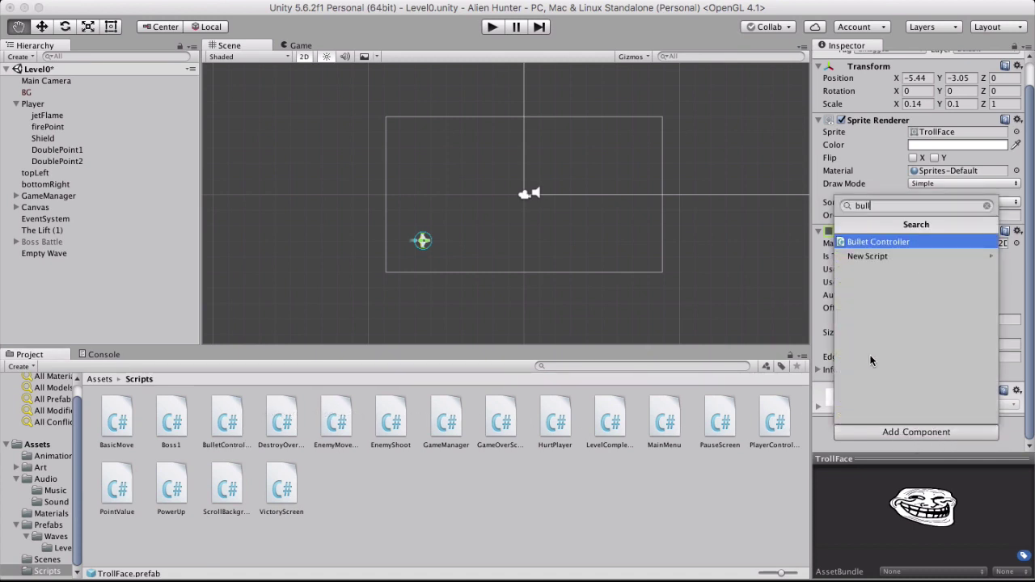
{"action": "key", "text": "Return"}
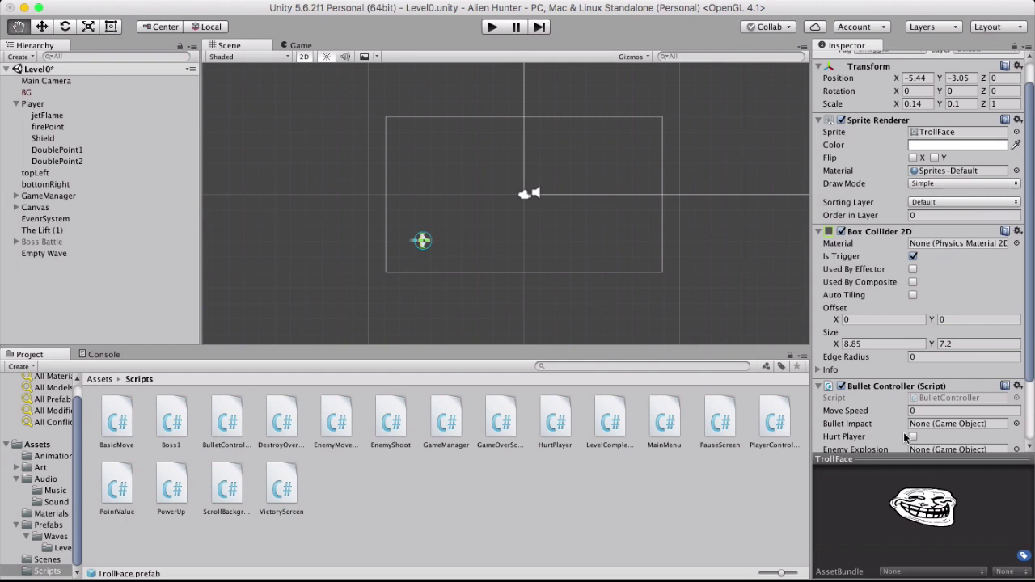
{"action": "scroll", "coordinate": [939, 267], "scroll_direction": "down", "scroll_amount": 3}
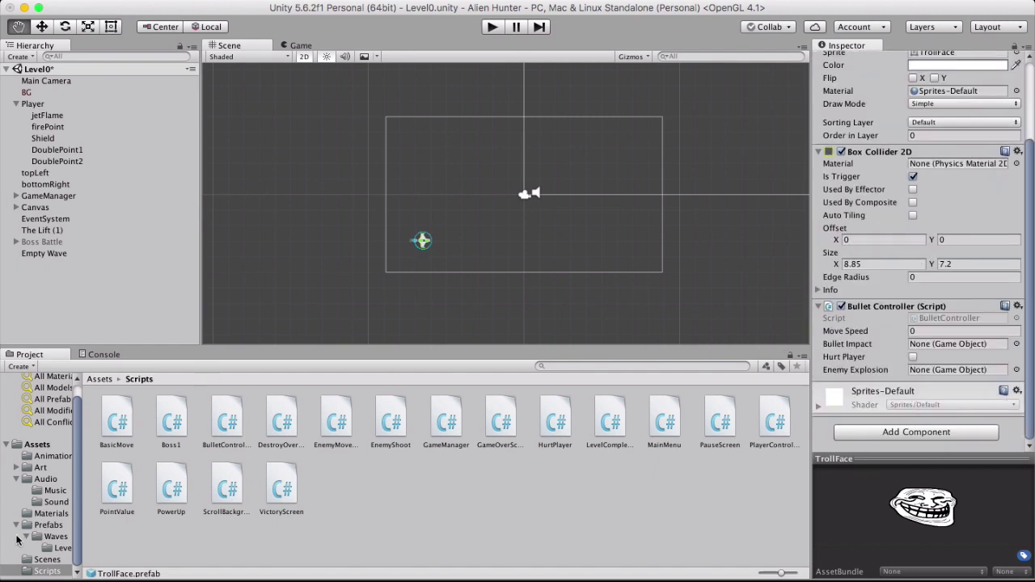
Set the Move Speed in the TrollFace prefab's Bullet Controller to 15, matching the PlayerLaser prefab.
{"action": "left_click", "coordinate": [46, 525]}
{"action": "left_click", "coordinate": [117, 482]}
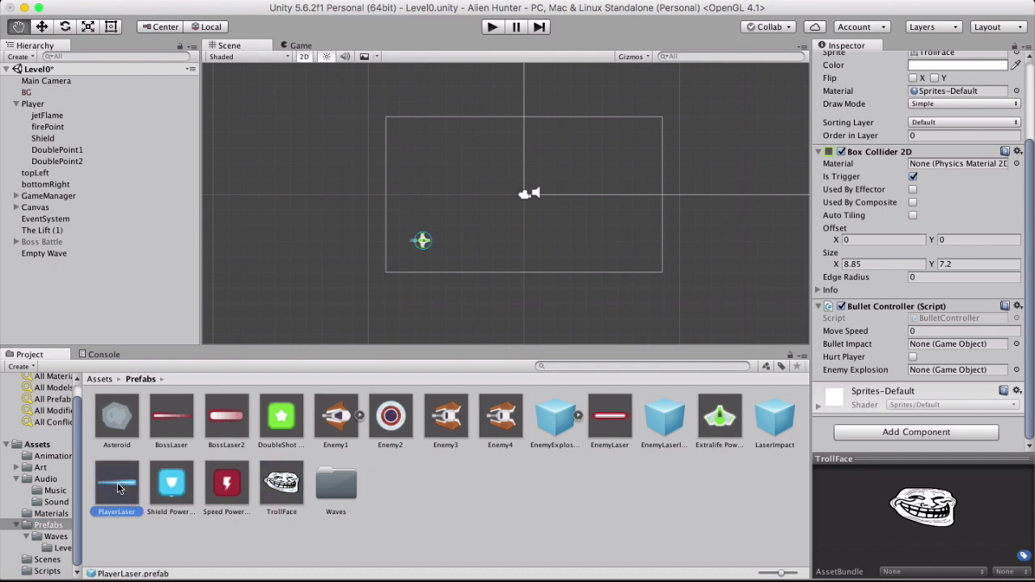
{"action": "left_click", "coordinate": [285, 486]}
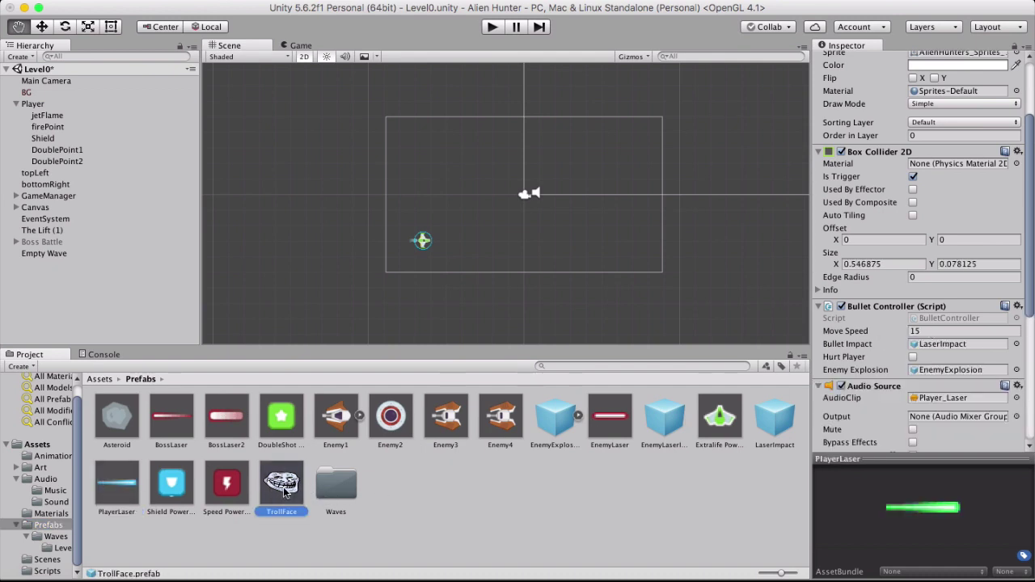
{"action": "left_click", "coordinate": [915, 331]}
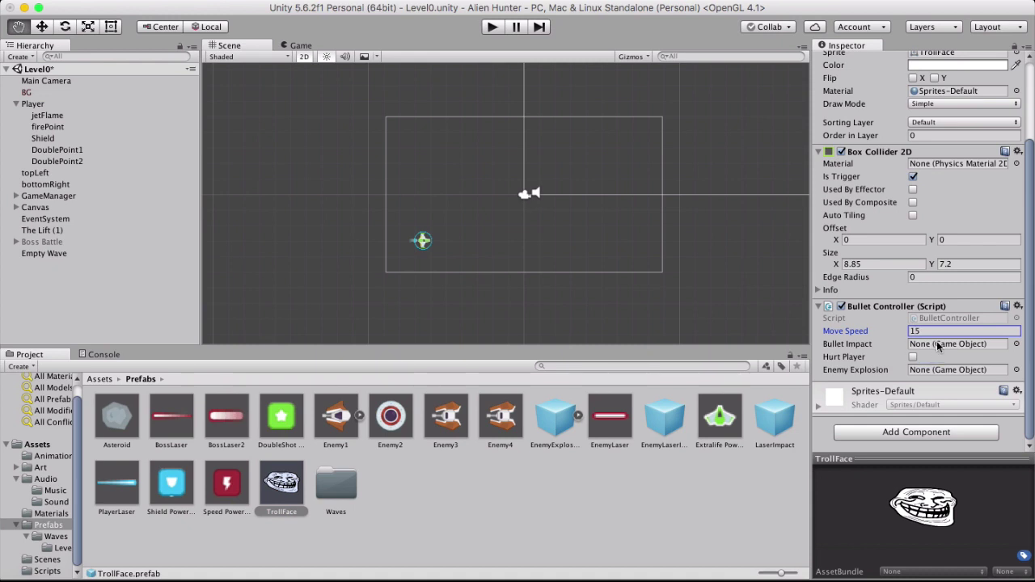
Assign LaserImpact as the Bullet Impact and EnemyExplosion as the Enemy Explosion in TrollFace's Bullet Controller, as on PlayerLaser.
{"action": "left_click", "coordinate": [118, 484]}
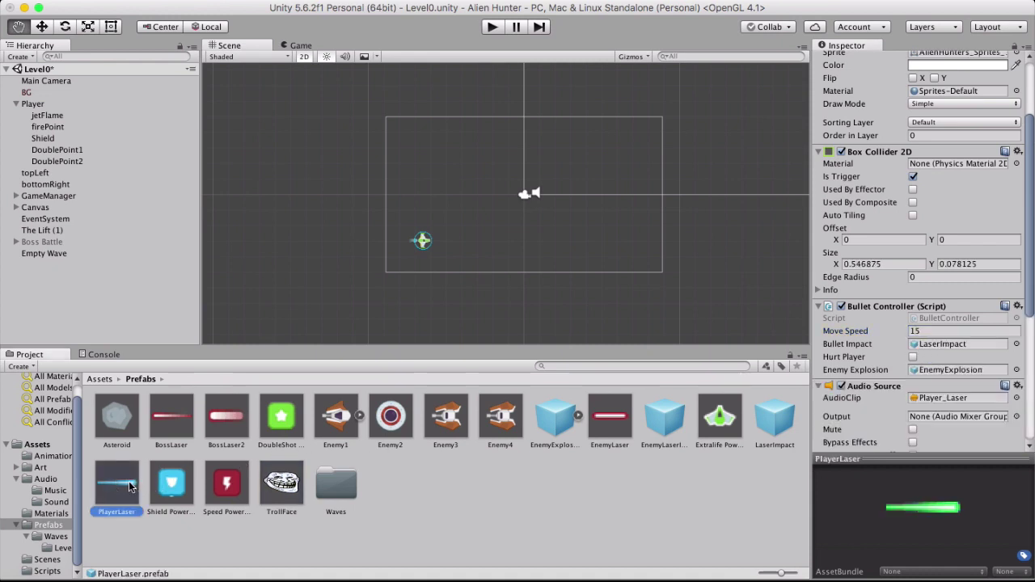
{"action": "left_click", "coordinate": [284, 486]}
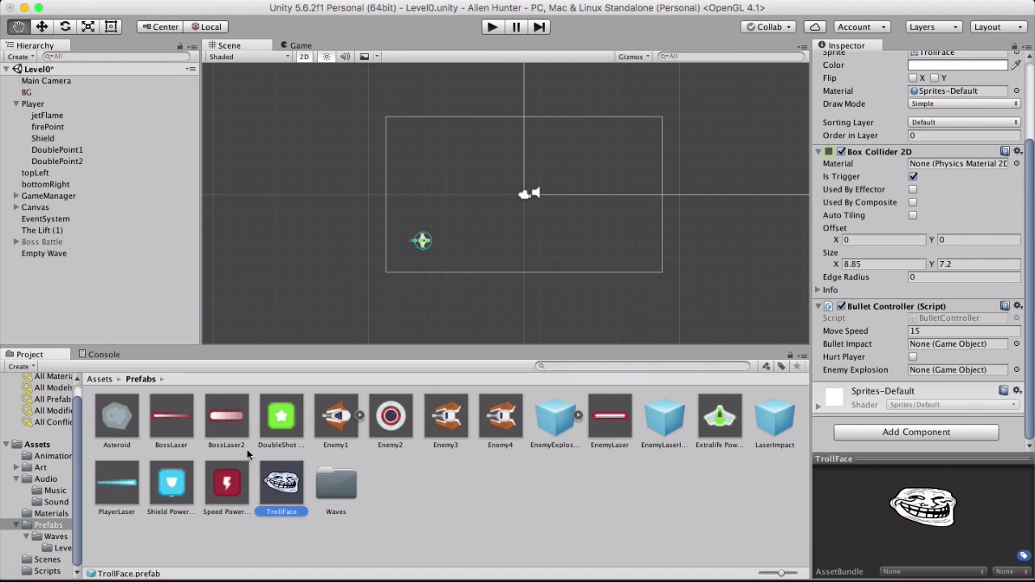
{"action": "left_click", "coordinate": [112, 484]}
{"action": "left_click", "coordinate": [969, 346]}
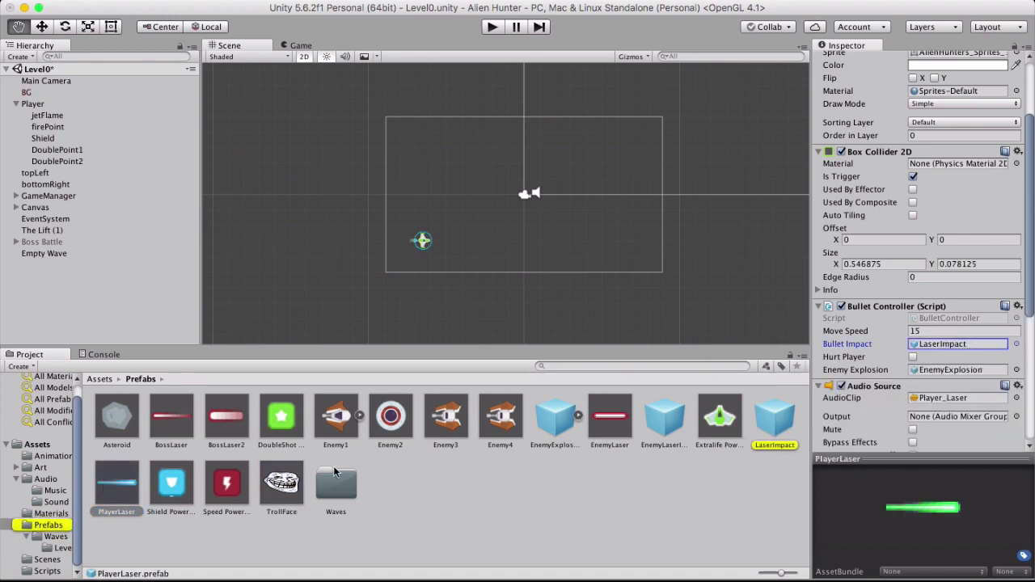
{"action": "left_click", "coordinate": [285, 485]}
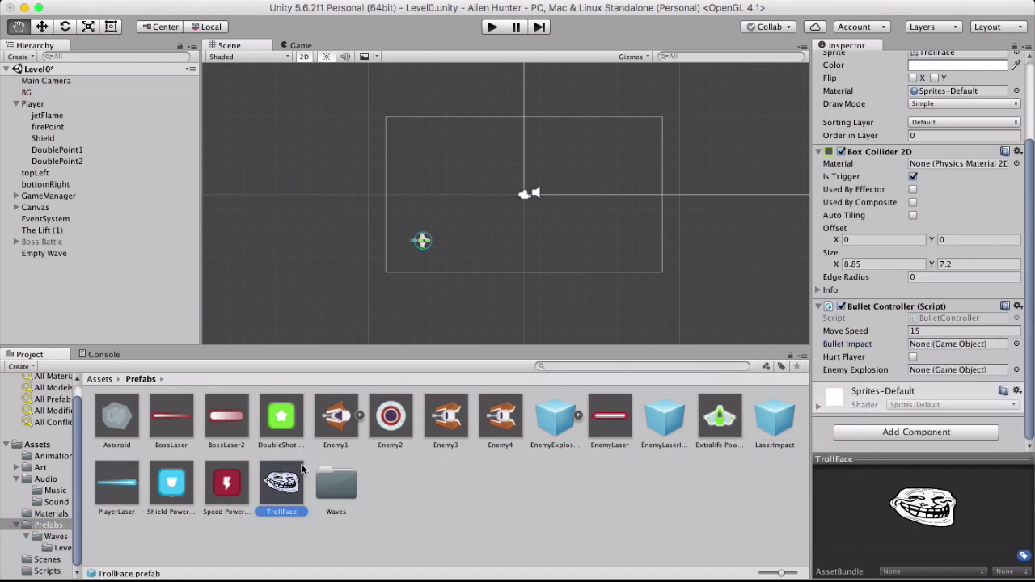
{"action": "left_click_drag", "start_coordinate": [767, 421], "coordinate": [941, 350]}
{"action": "left_click_drag", "start_coordinate": [558, 418], "coordinate": [932, 370]}
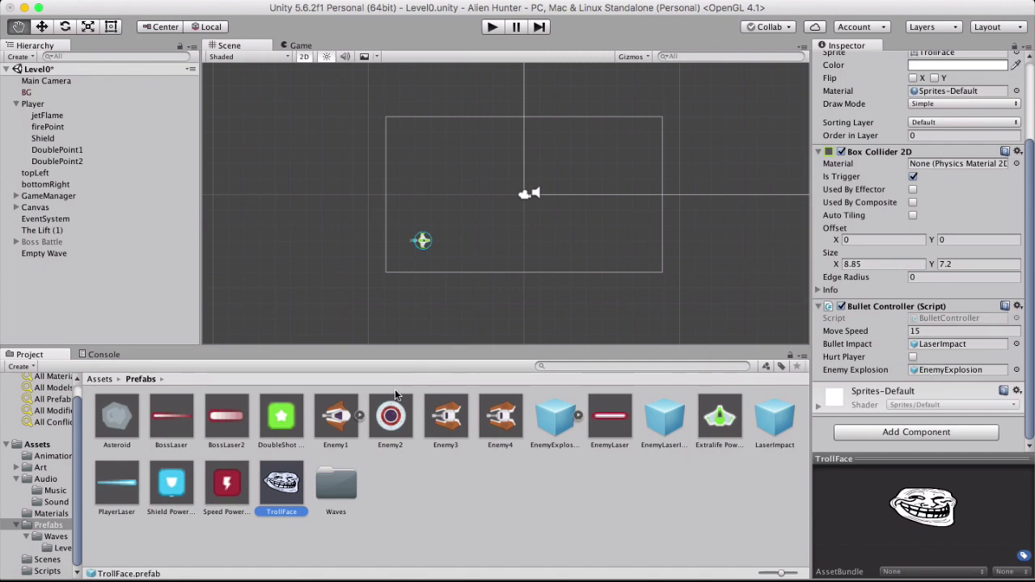
Review the PlayerLaser prefab's Audio Source and add an Audio Source component to the TrollFace prefab.
{"action": "left_click", "coordinate": [100, 510]}
{"action": "scroll", "coordinate": [871, 330], "scroll_direction": "down", "scroll_amount": 5}
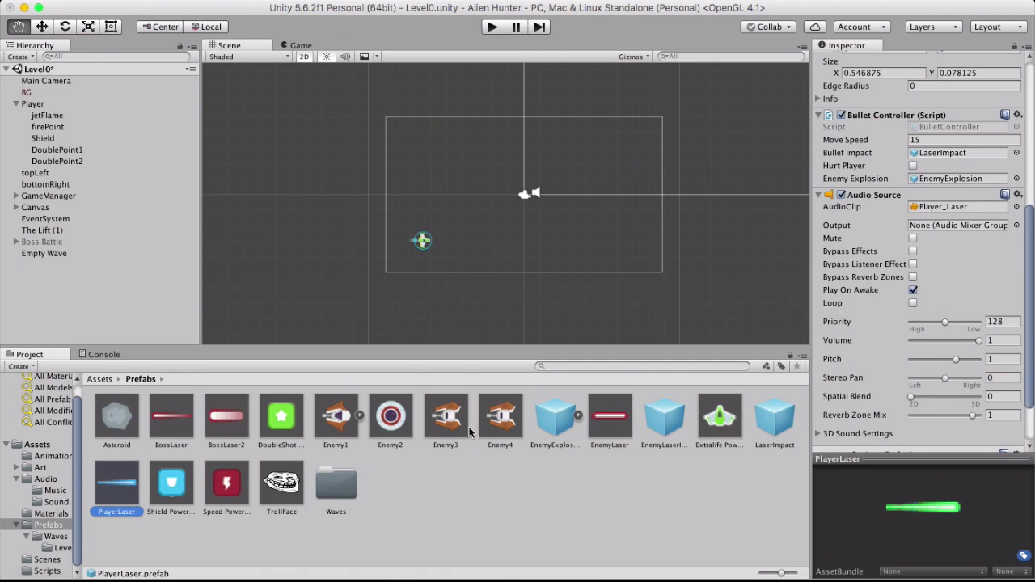
{"action": "left_click", "coordinate": [283, 483]}
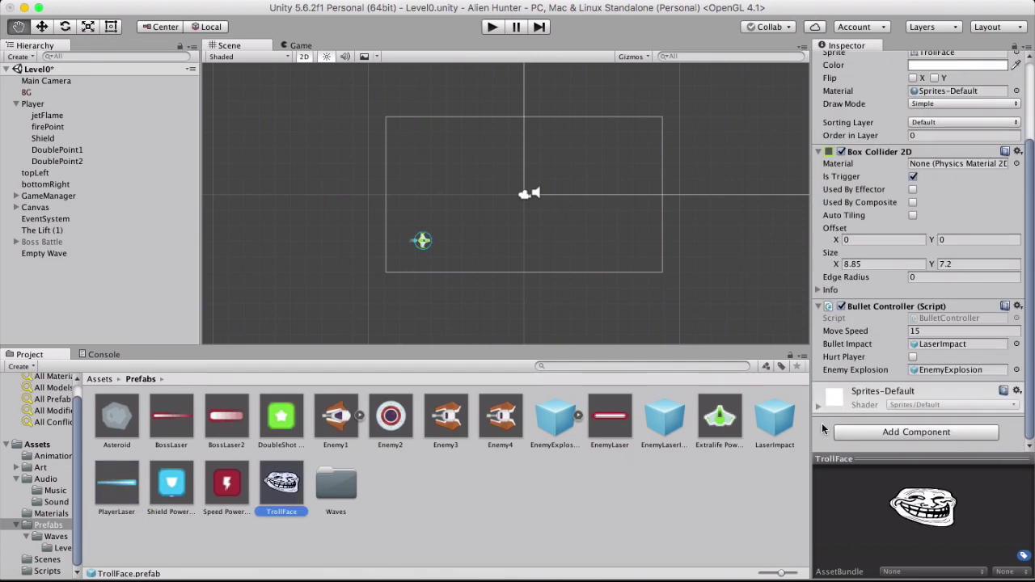
{"action": "left_click", "coordinate": [888, 438]}
{"action": "type", "text": "audio"}
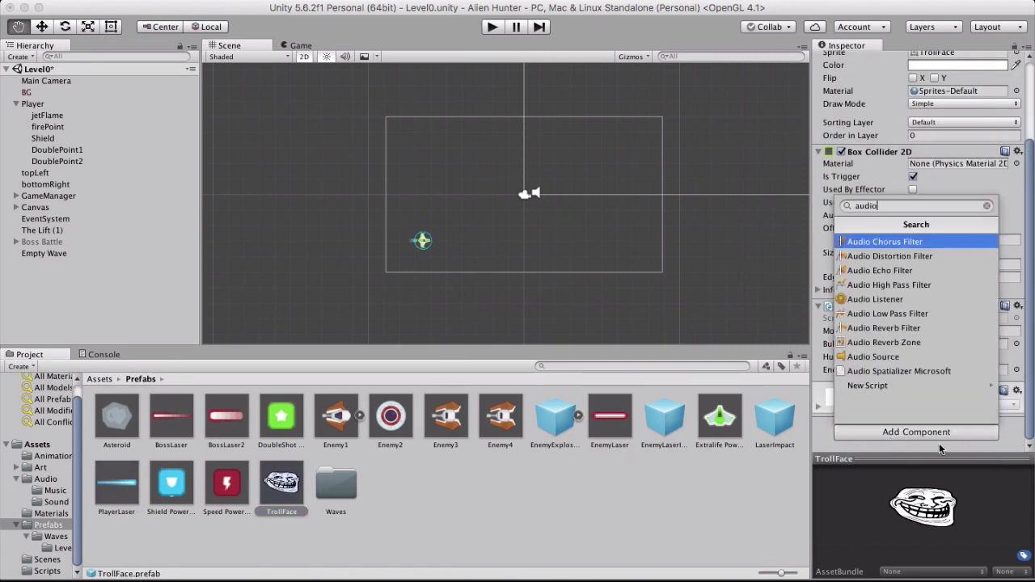
{"action": "key", "text": "Down"}
{"action": "key", "text": "Down"}
{"action": "key", "text": "Down"}
{"action": "key", "text": "Down"}
{"action": "key", "text": "Down"}
{"action": "key", "text": "Down"}
{"action": "key", "text": "Down"}
{"action": "key", "text": "Down"}
{"action": "key", "text": "Down"}
{"action": "key", "text": "Up"}
{"action": "key", "text": "Return"}
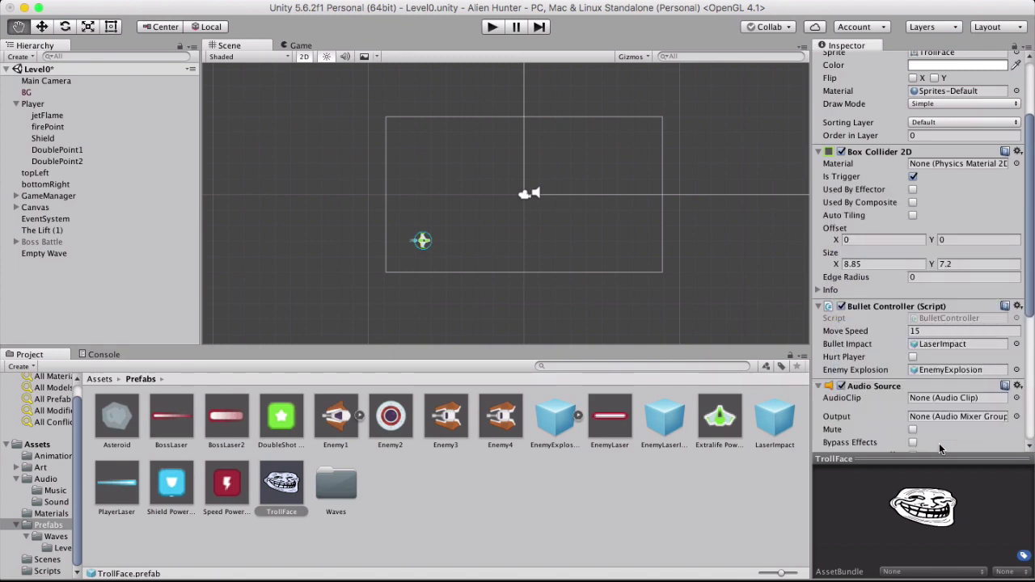
{"action": "scroll", "coordinate": [958, 360], "scroll_direction": "down", "scroll_amount": 4}
Assign the Player_Laser sound effect from the Sound Effects folder as the TrollFace Audio Source's AudioClip.
{"action": "left_click", "coordinate": [117, 484]}
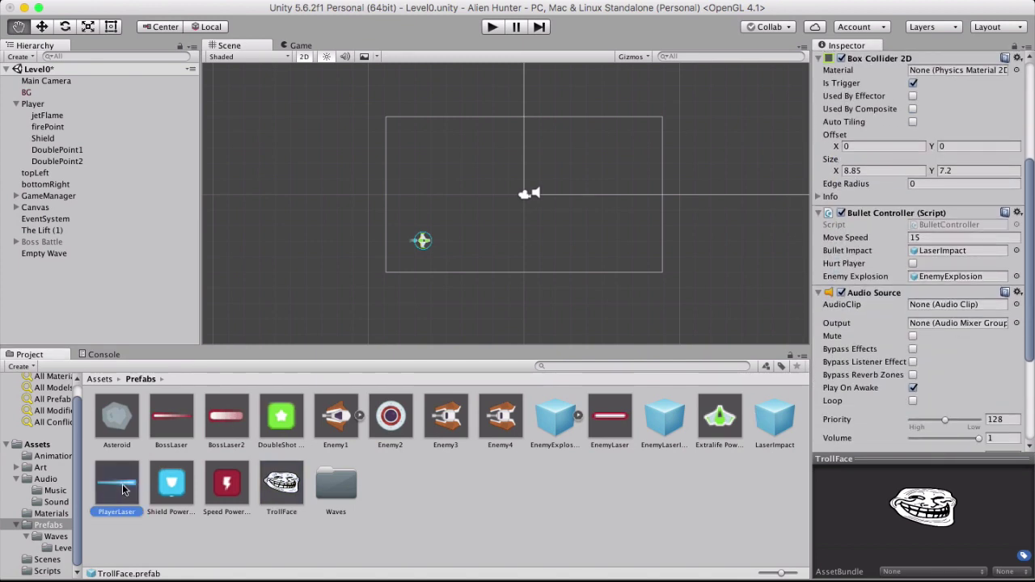
{"action": "left_click", "coordinate": [281, 484]}
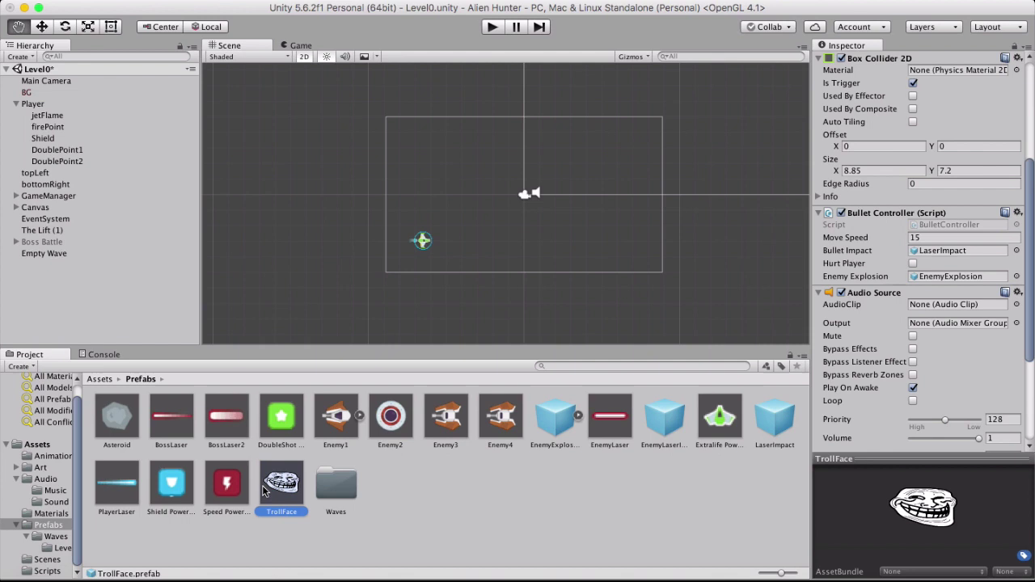
{"action": "left_click", "coordinate": [46, 482]}
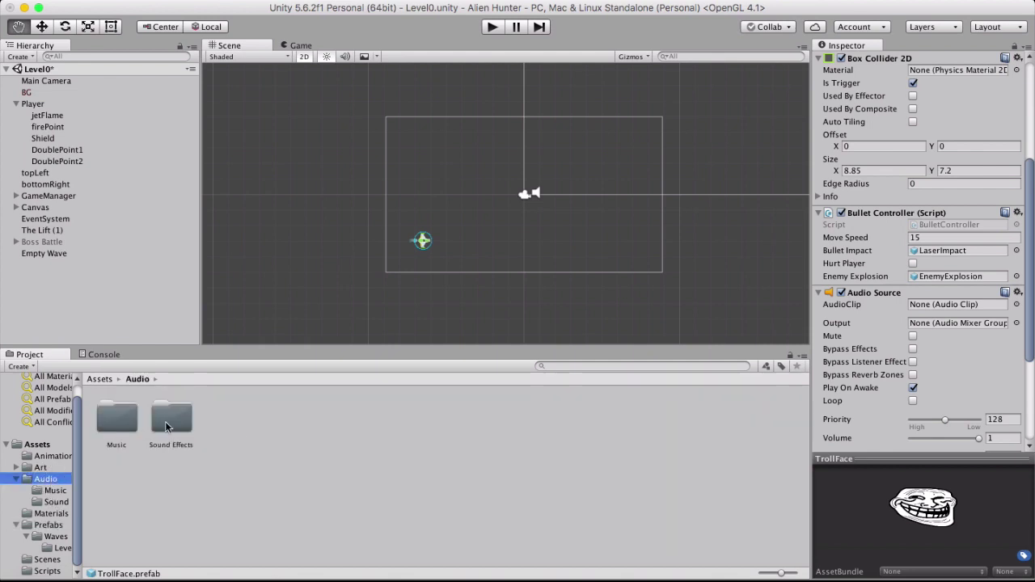
{"action": "double_click", "coordinate": [176, 416]}
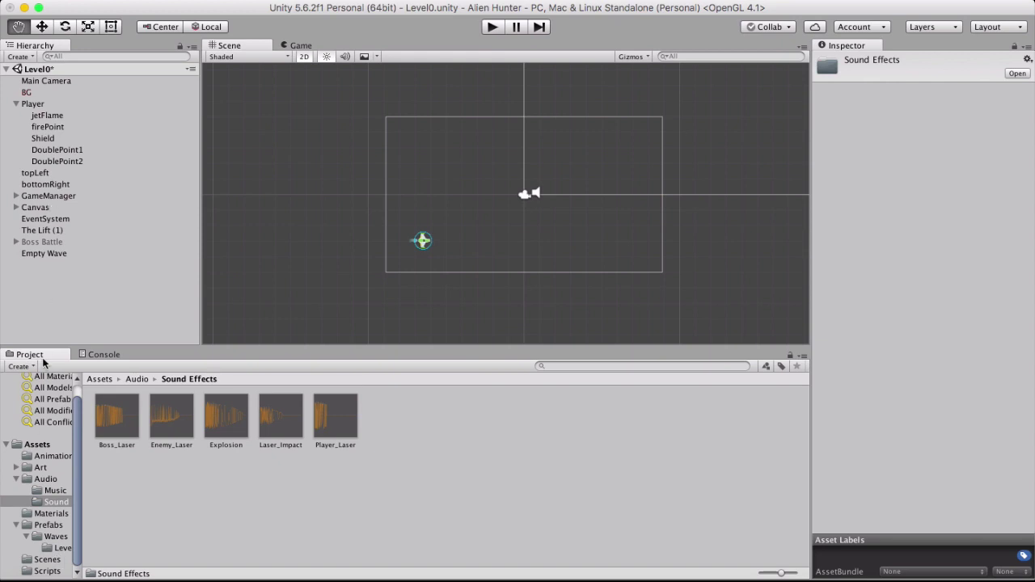
{"action": "left_click", "coordinate": [49, 528]}
{"action": "left_click", "coordinate": [284, 486]}
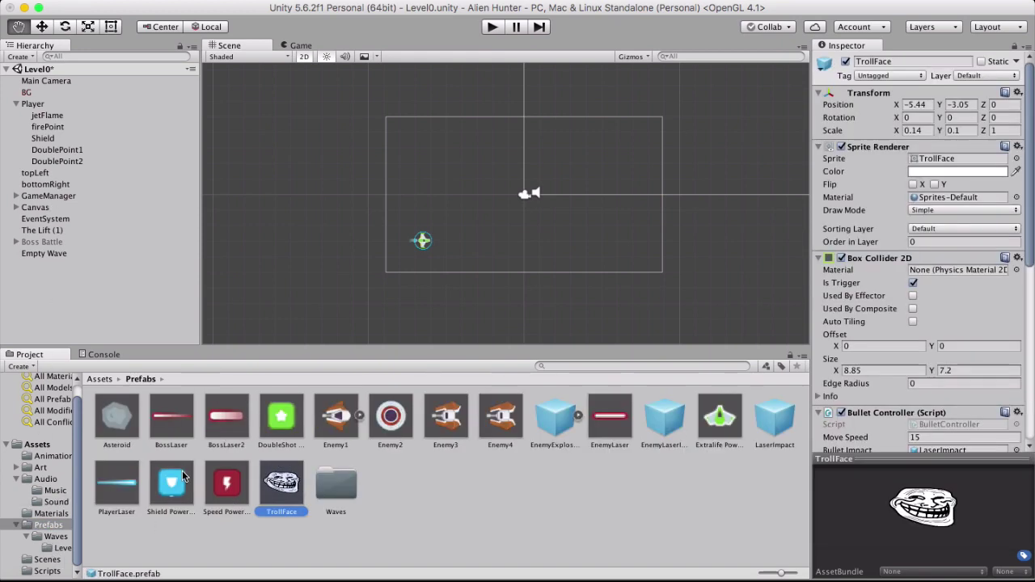
{"action": "left_click", "coordinate": [53, 502]}
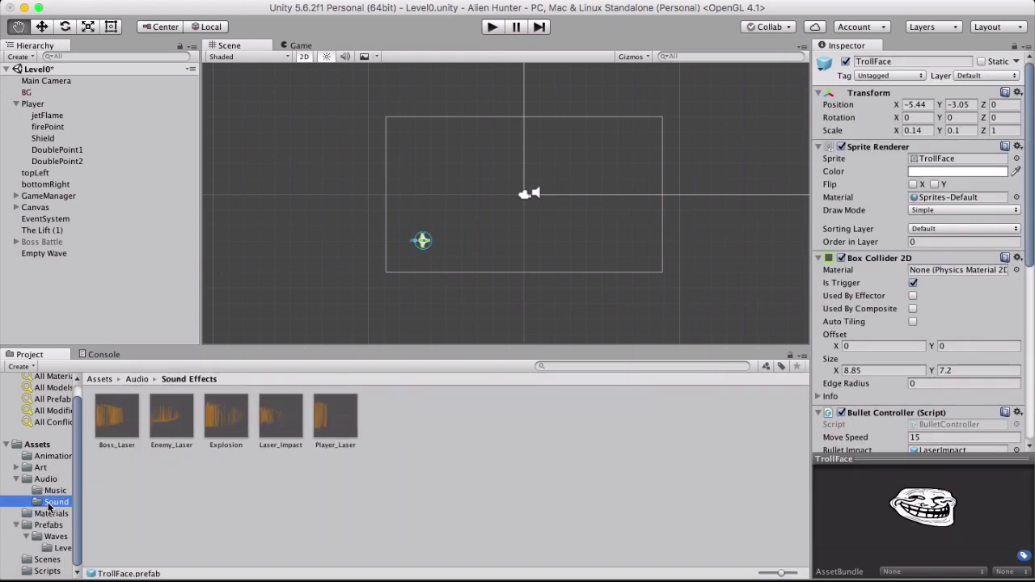
{"action": "left_click_drag", "start_coordinate": [336, 416], "coordinate": [922, 424]}
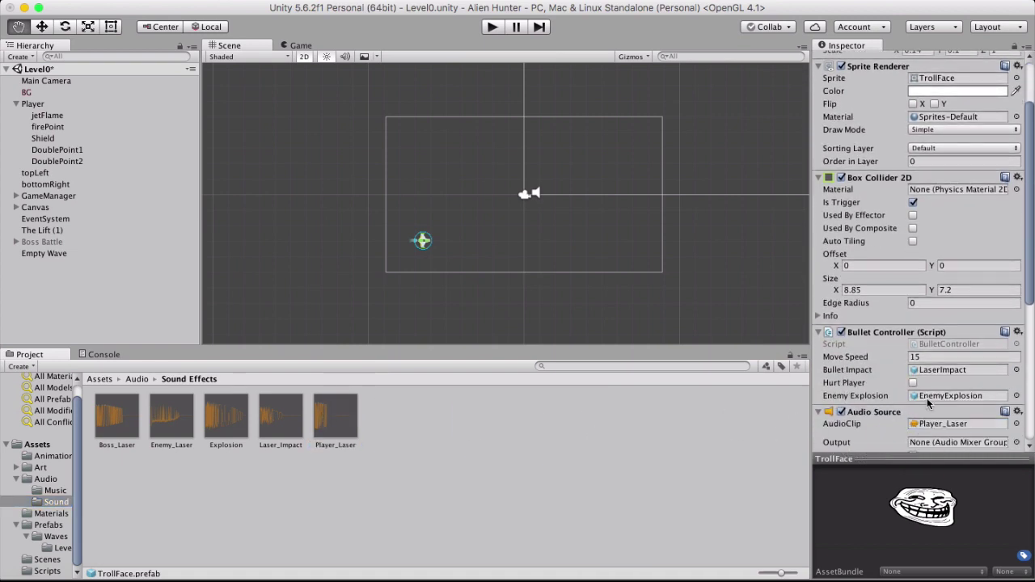
Compare the Bullet Controller and Audio Source settings of the TrollFace prefab with those of the PlayerLaser prefab.
{"action": "scroll", "coordinate": [893, 360], "scroll_direction": "down", "scroll_amount": 3}
{"action": "scroll", "coordinate": [893, 360], "scroll_direction": "down", "scroll_amount": 1}
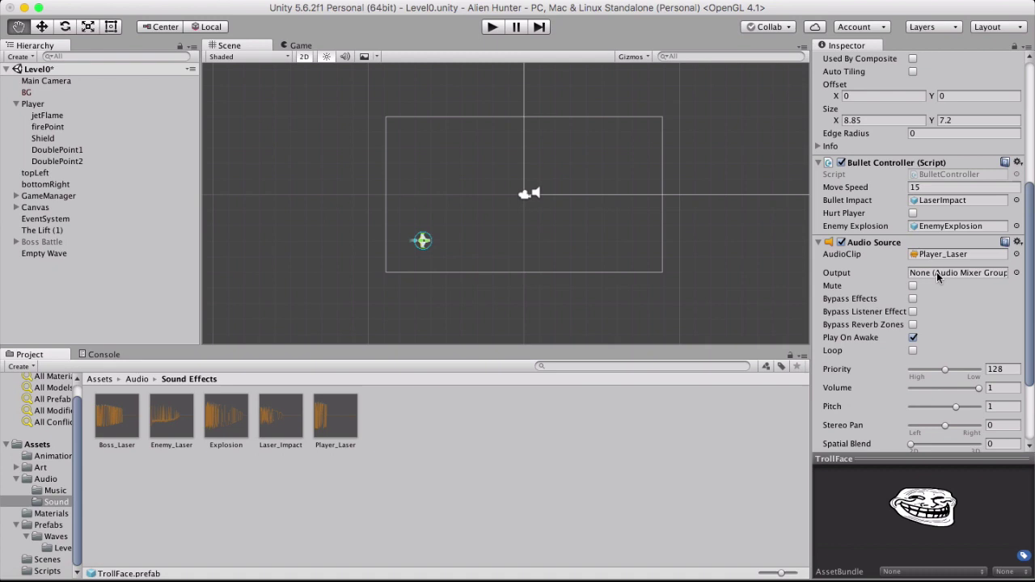
{"action": "left_click", "coordinate": [48, 527]}
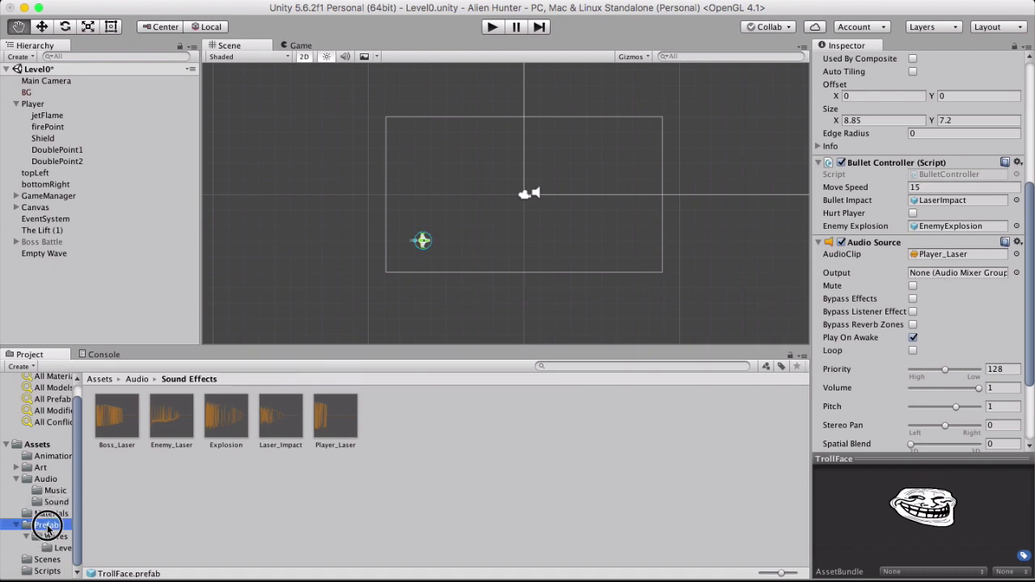
{"action": "left_click", "coordinate": [109, 491]}
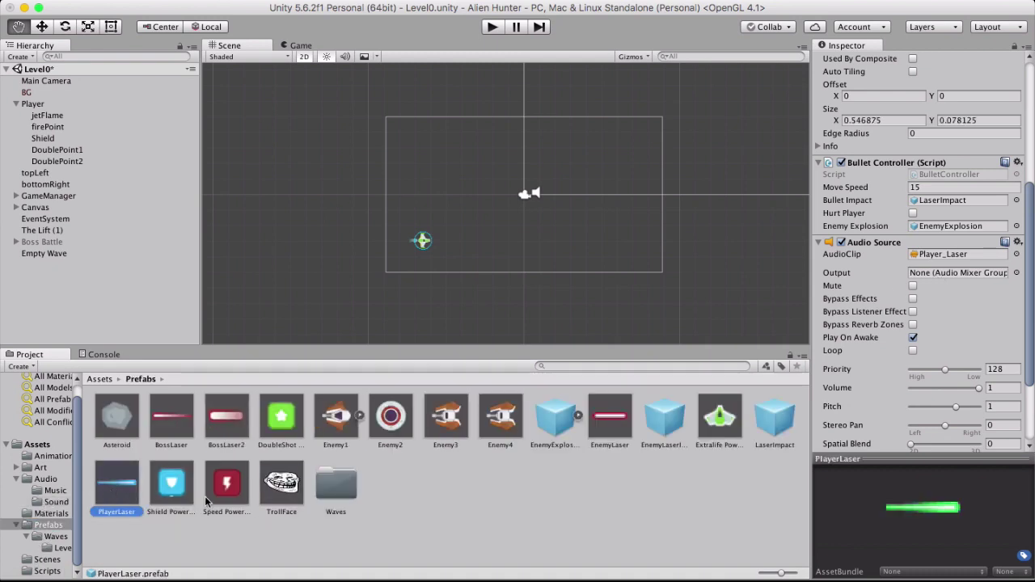
{"action": "left_click", "coordinate": [292, 494]}
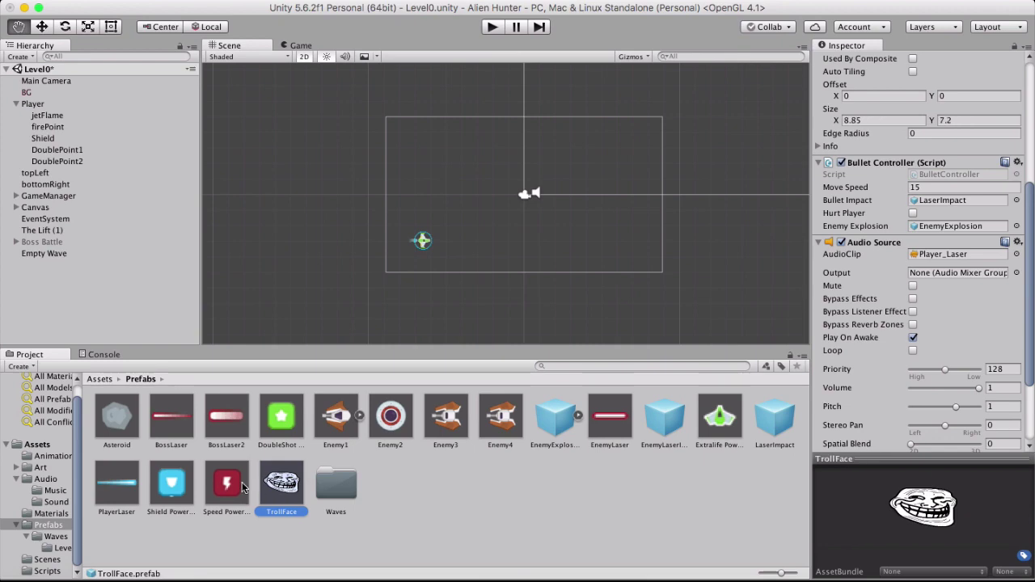
{"action": "scroll", "coordinate": [868, 363], "scroll_direction": "down", "scroll_amount": 3}
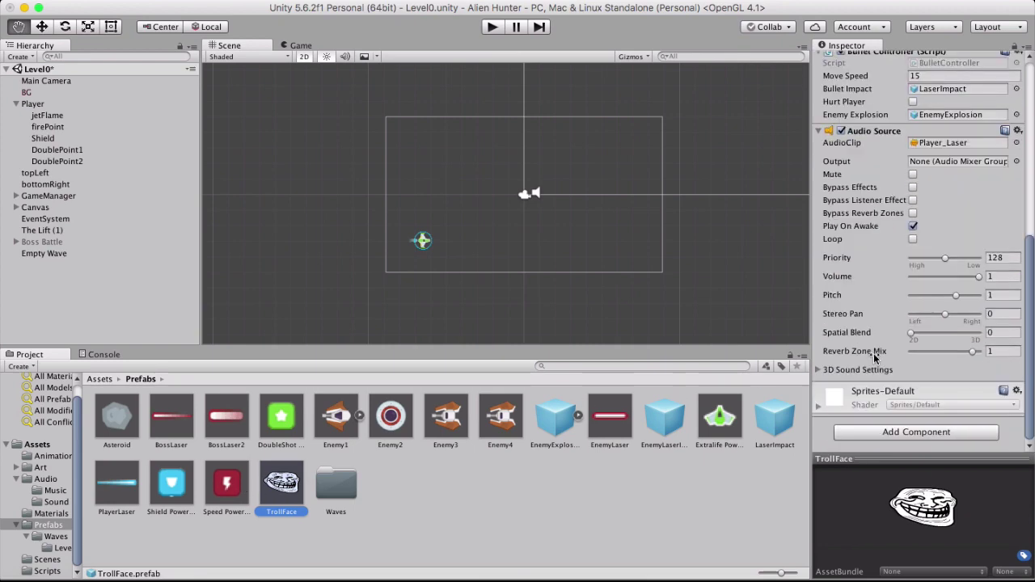
{"action": "left_click", "coordinate": [116, 495]}
Play-test the level by steering the ship around and firing TrollFace bullets at the enemy waves.
{"action": "left_click", "coordinate": [492, 29]}
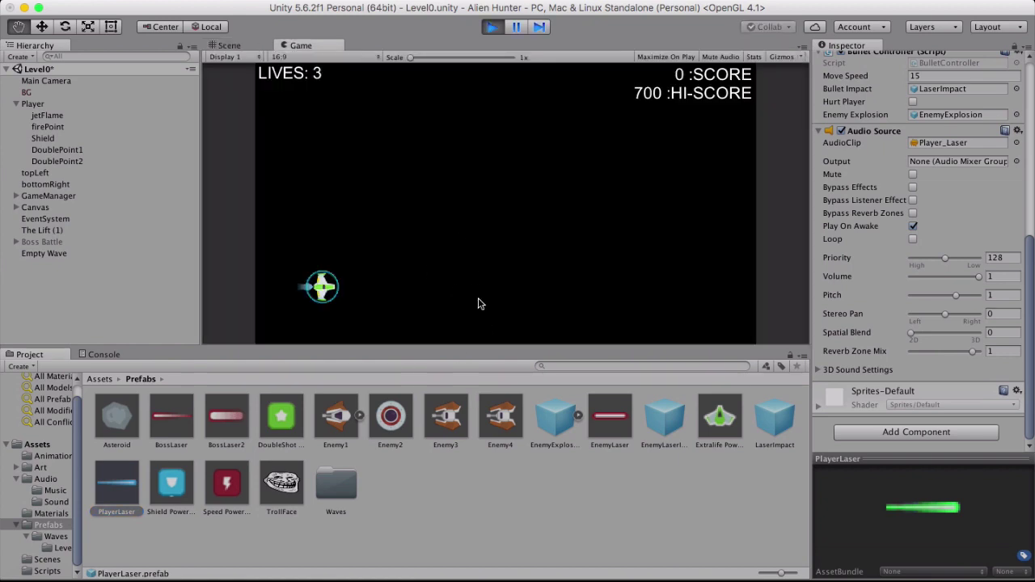
{"action": "left_click", "coordinate": [461, 277]}
{"action": "key", "text": "w"}
{"action": "mouse_move", "coordinate": [461, 276]}
{"action": "left_mouse_down"}
{"action": "mouse_move", "coordinate": [545, 273]}
{"action": "mouse_move", "coordinate": [559, 287]}
{"action": "mouse_move", "coordinate": [596, 291]}
{"action": "mouse_move", "coordinate": [602, 261]}
{"action": "left_mouse_up"}
{"action": "key", "text": "s"}
{"action": "key", "text": "w"}
{"action": "key", "text": "s"}
{"action": "key", "text": "a"}
{"action": "key", "text": "w"}
{"action": "key", "text": "d"}
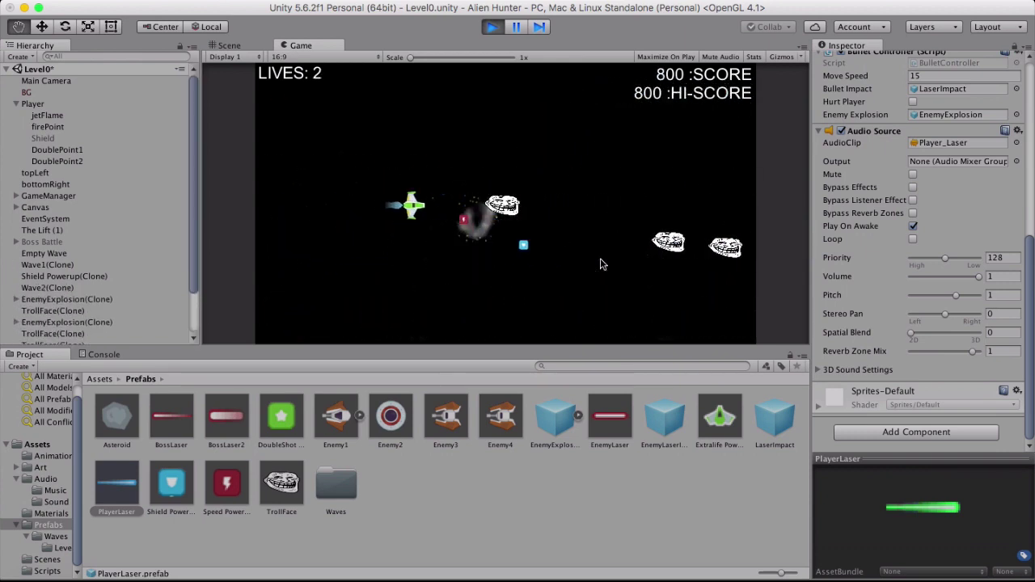